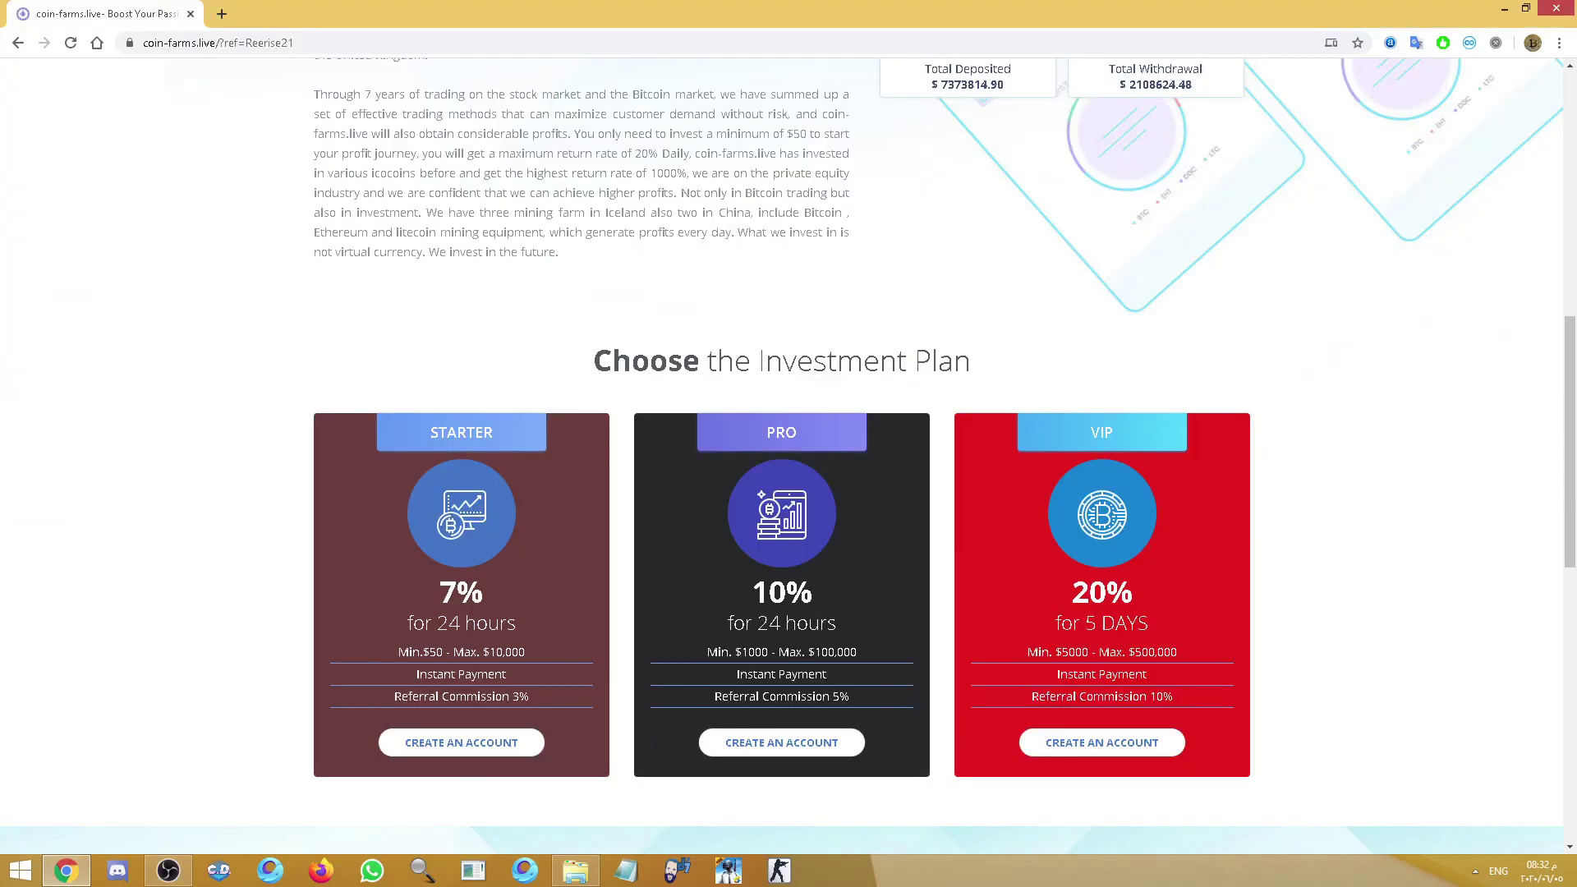
Examine the home page's company description, investment plans, statistics, testimonials and payment methods
{"action": "scroll", "coordinate": [788, 456], "scroll_direction": "up", "scroll_amount": 10}
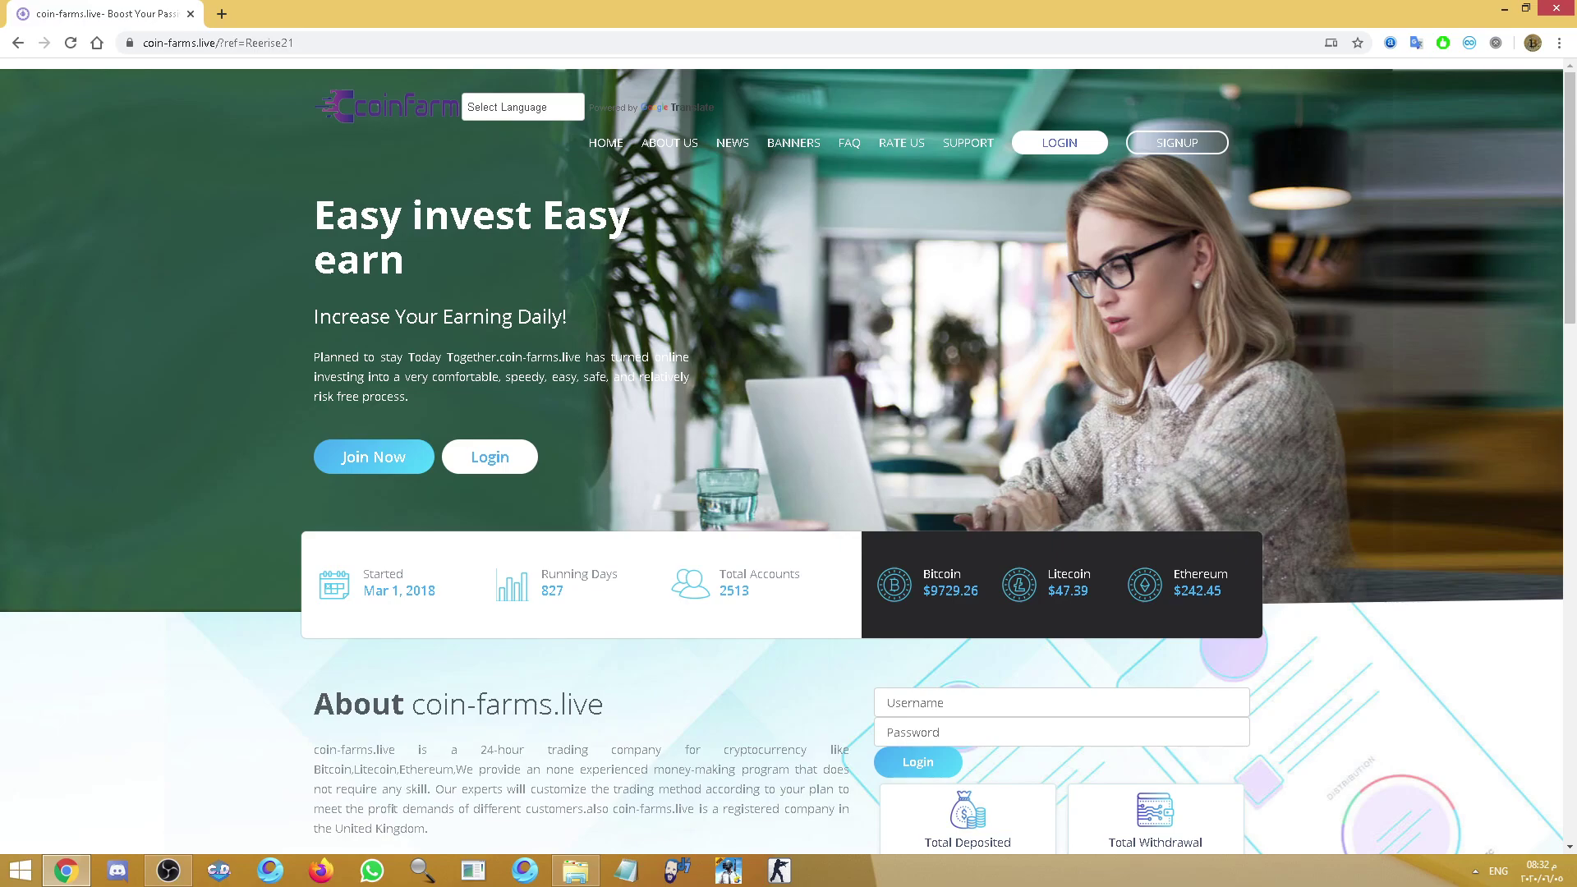
{"action": "scroll", "coordinate": [789, 456], "scroll_direction": "down", "scroll_amount": 20}
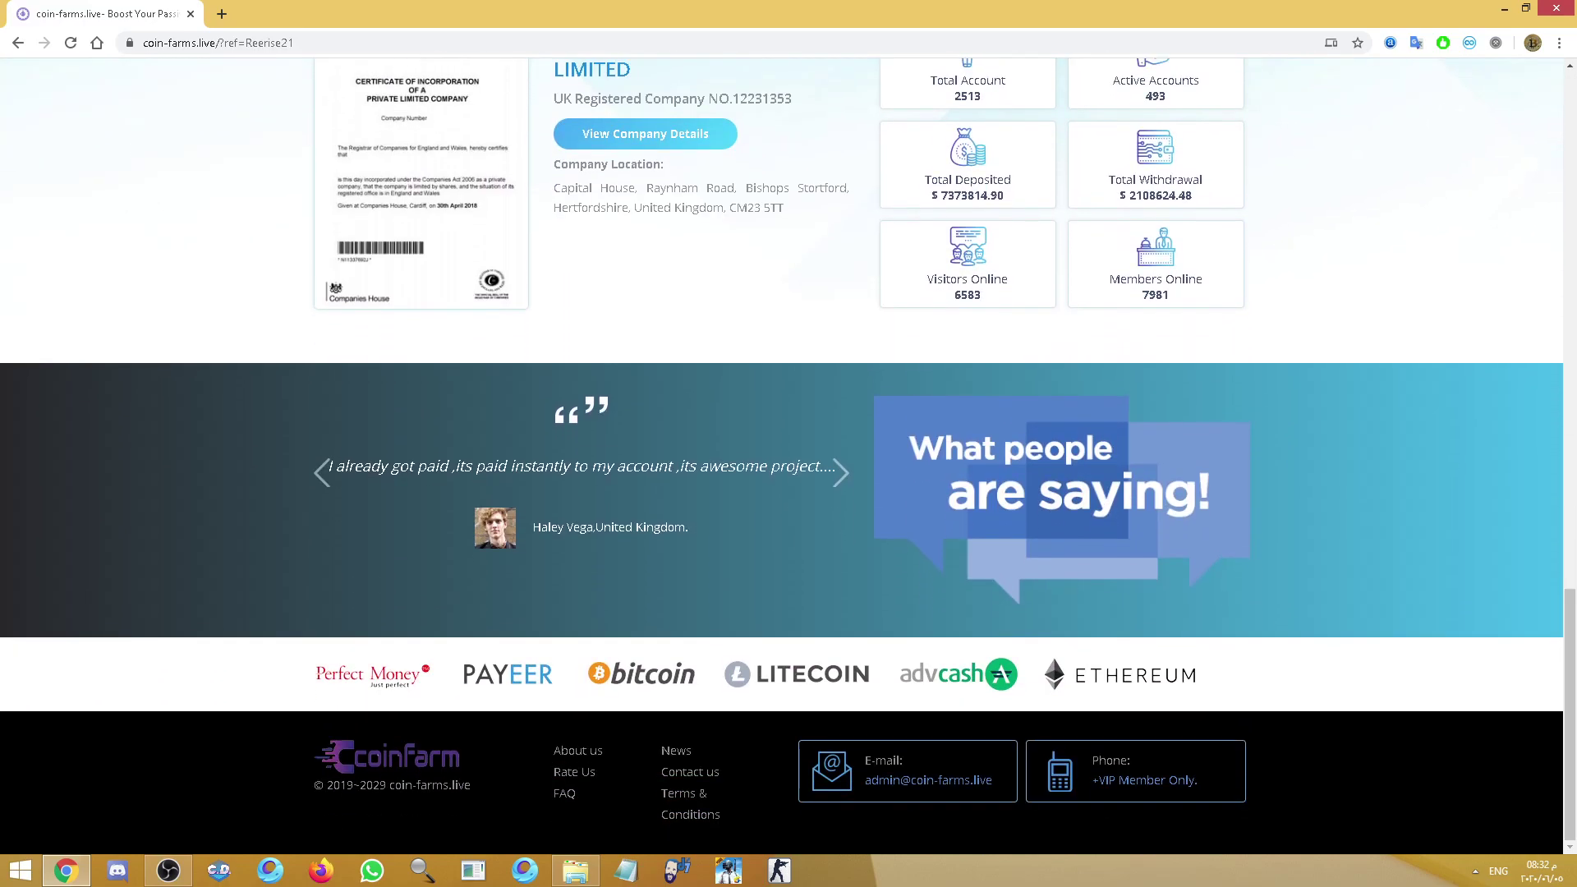
{"action": "scroll", "coordinate": [789, 456], "scroll_direction": "up", "scroll_amount": 3}
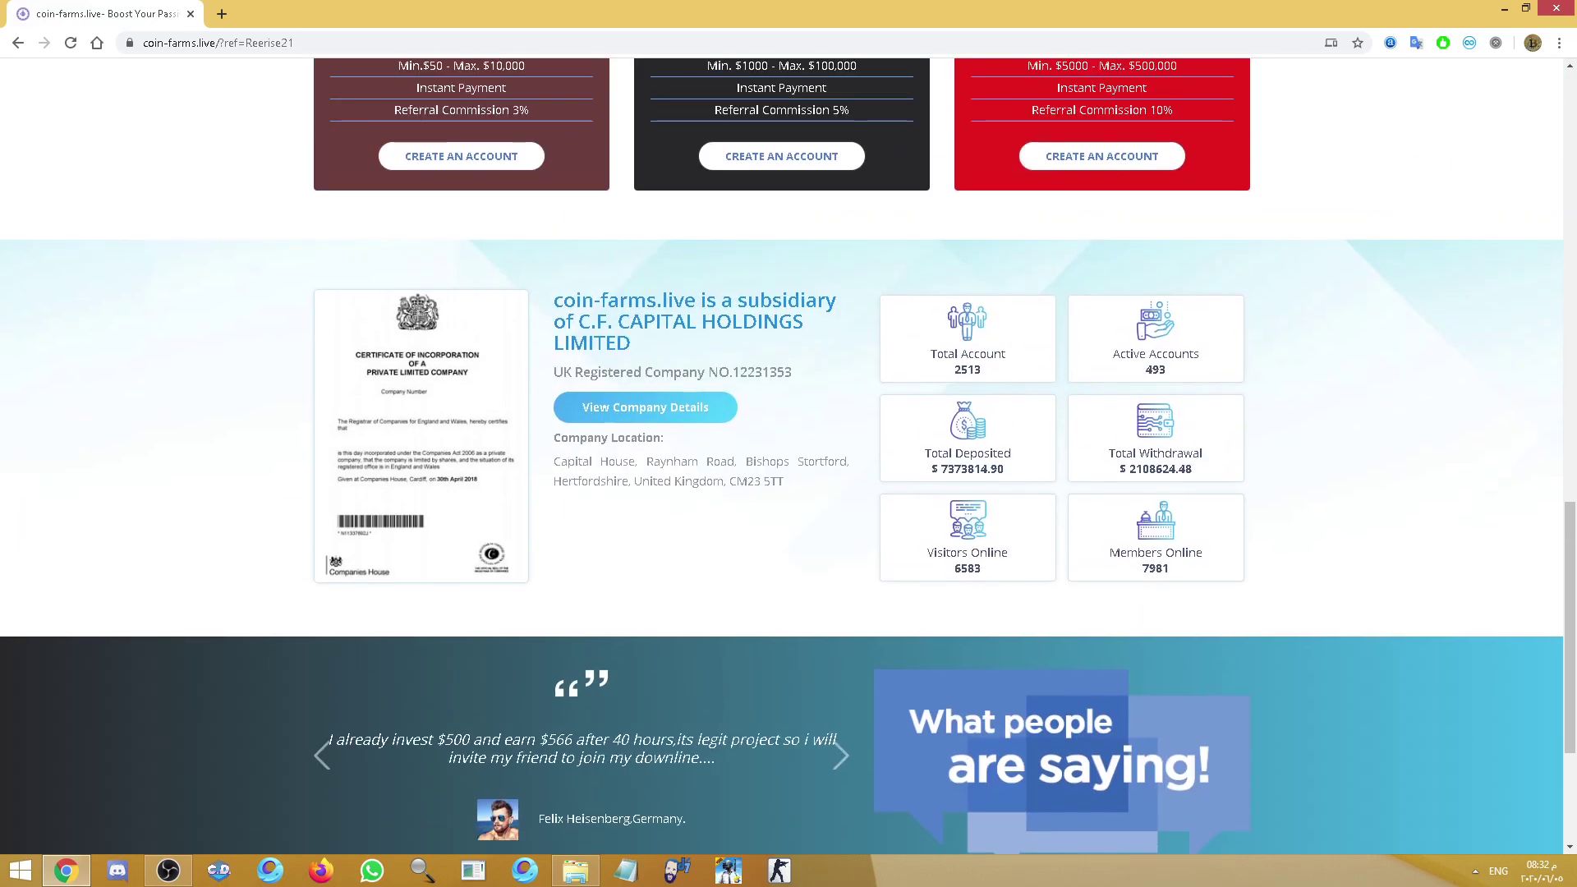
{"action": "scroll", "coordinate": [788, 456], "scroll_direction": "up", "scroll_amount": 6}
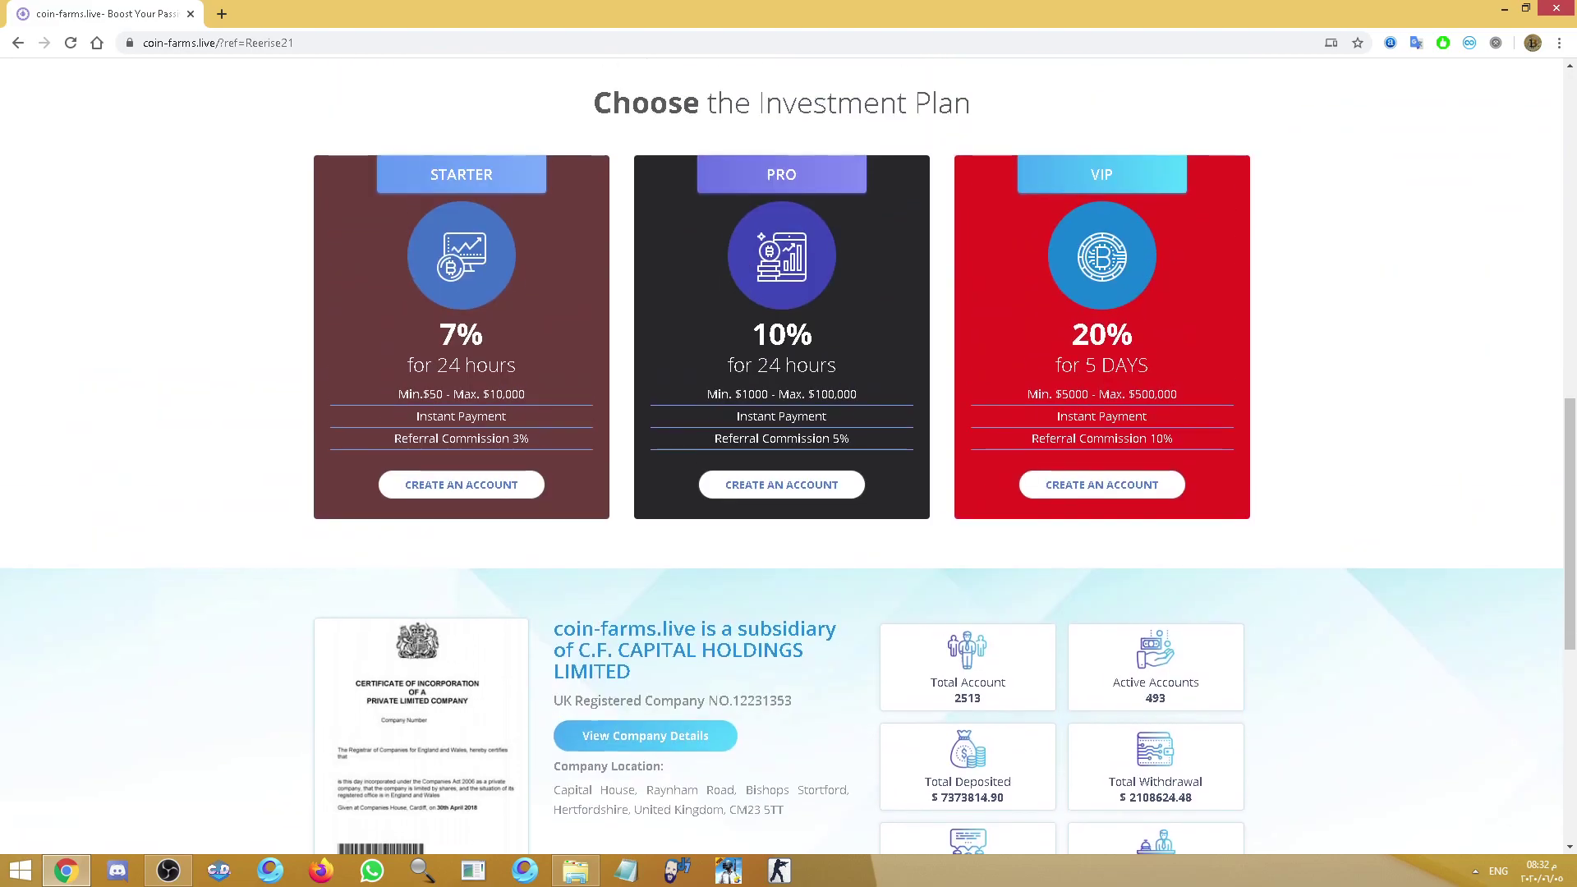
{"action": "scroll", "coordinate": [789, 456], "scroll_direction": "down", "scroll_amount": 1}
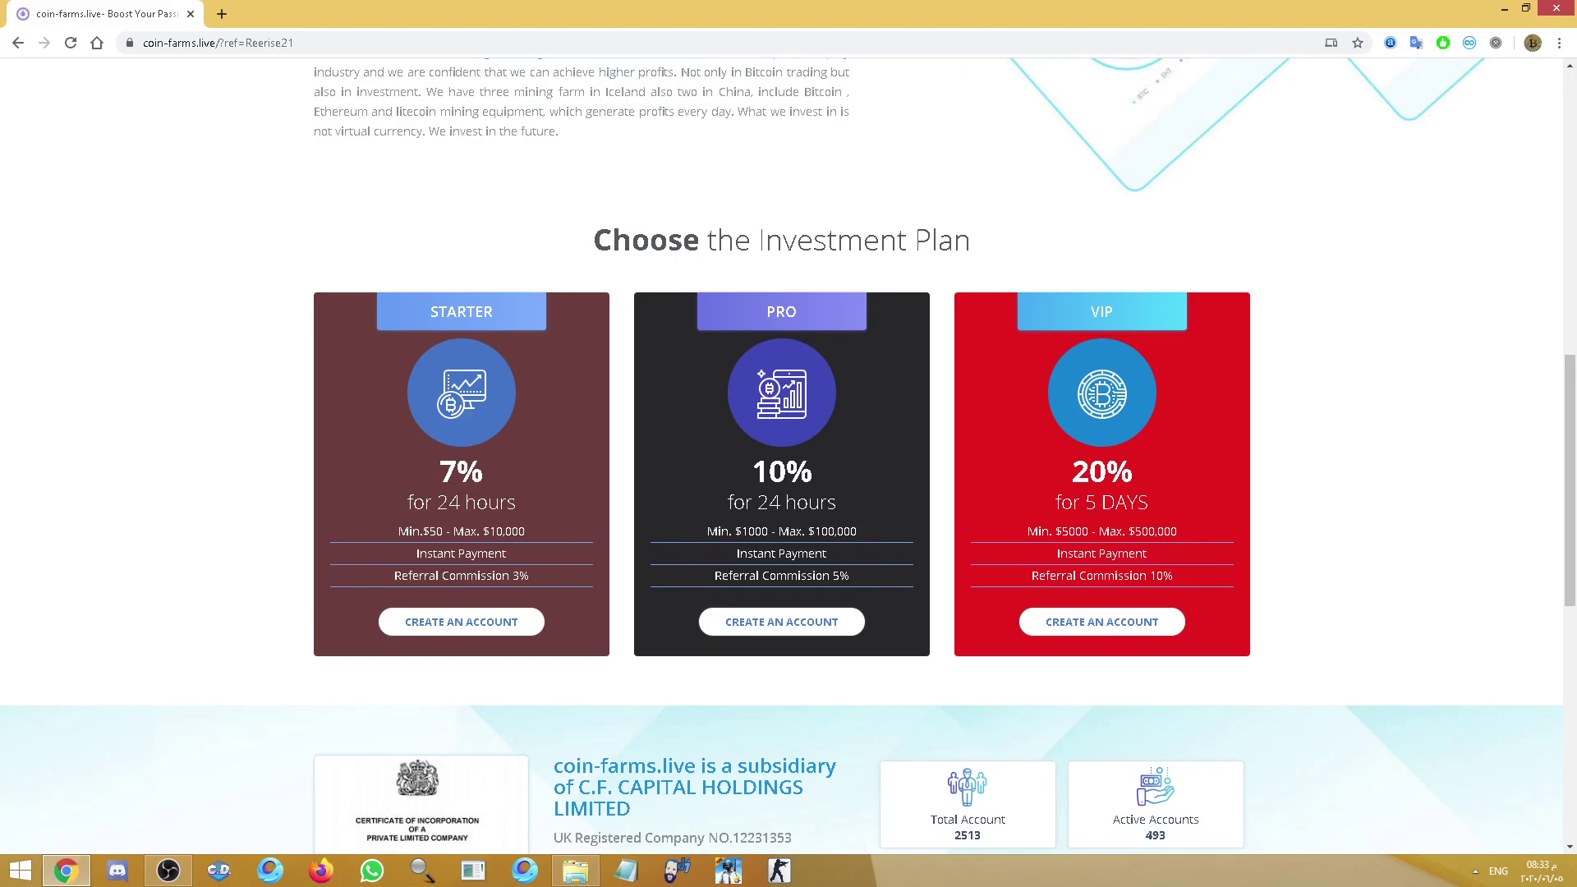
{"action": "scroll", "coordinate": [646, 490], "scroll_direction": "down", "scroll_amount": 5}
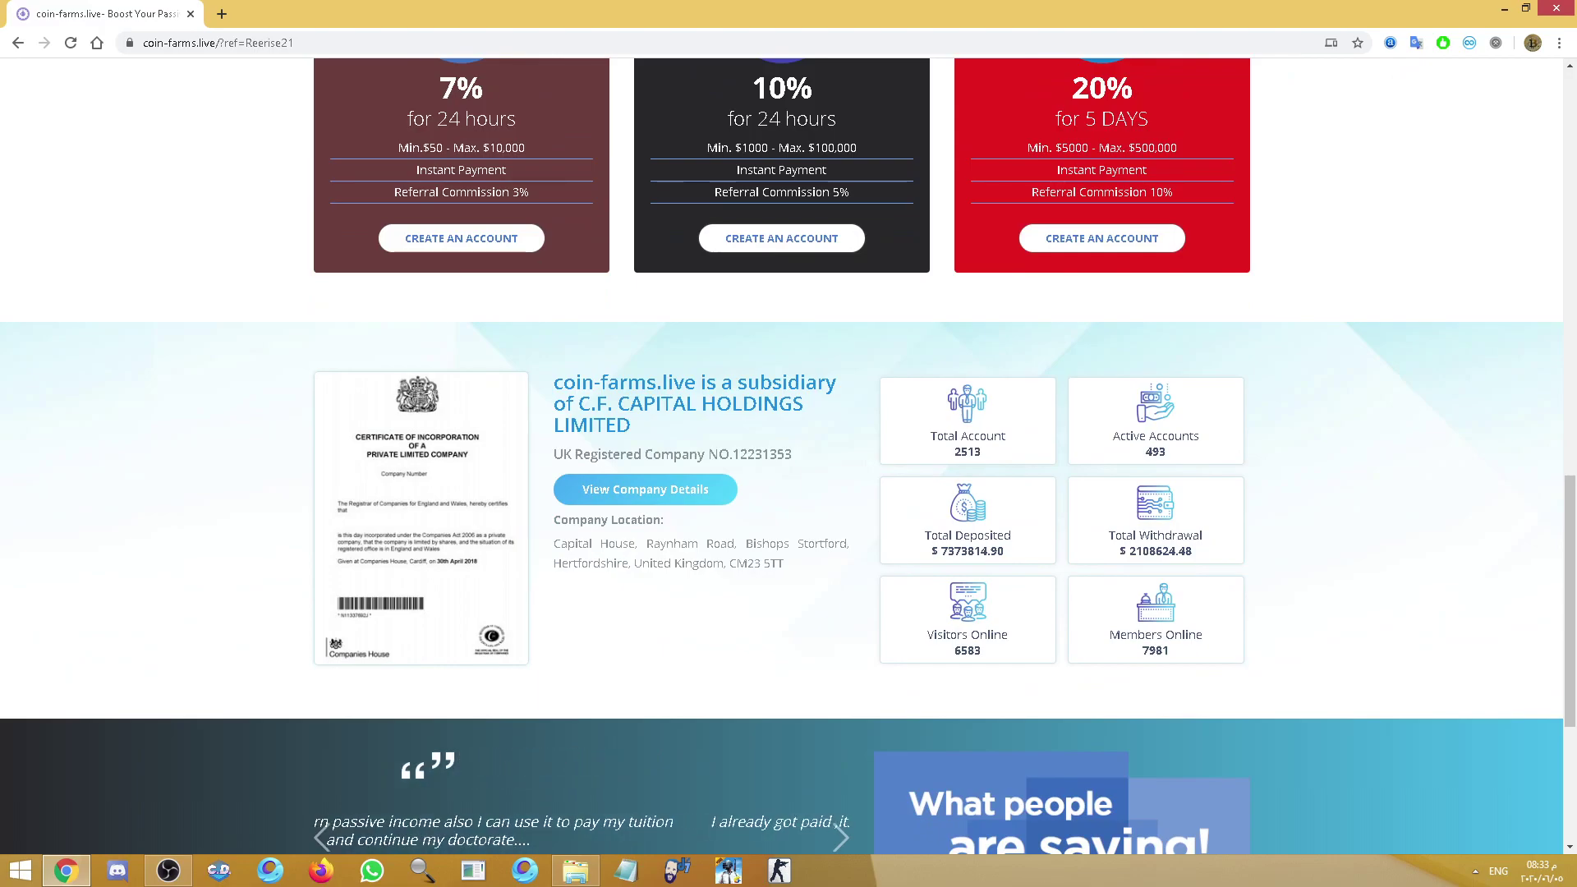
{"action": "scroll", "coordinate": [788, 456], "scroll_direction": "down", "scroll_amount": 5}
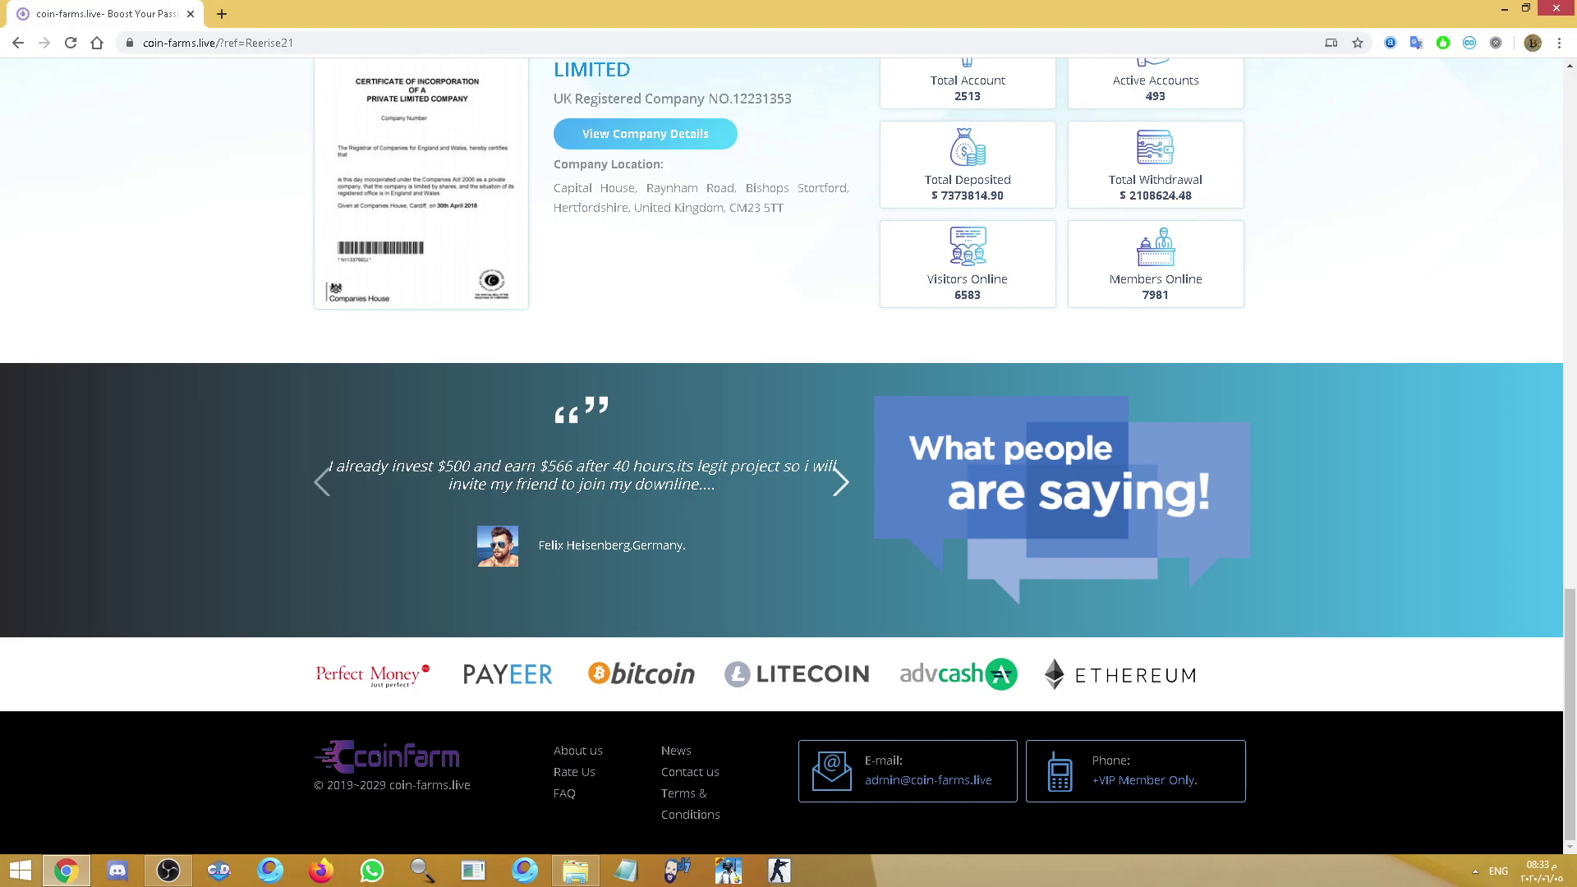
{"action": "scroll", "coordinate": [788, 456], "scroll_direction": "up", "scroll_amount": 20}
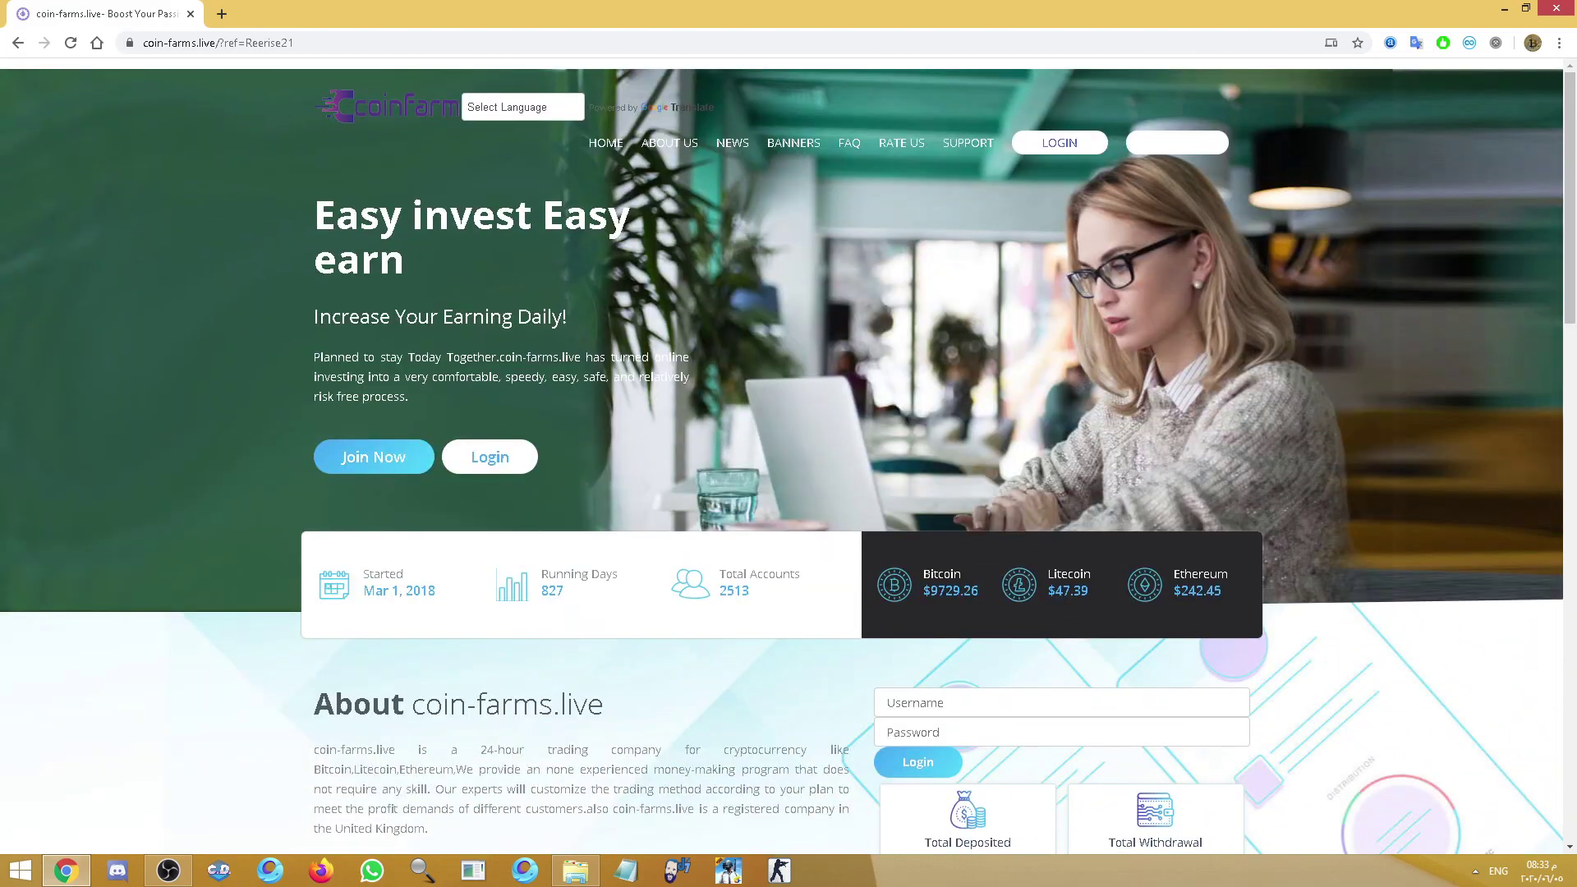
Open the sign-up form and fill in the full name from the saved entries
{"action": "left_click", "coordinate": [1178, 142]}
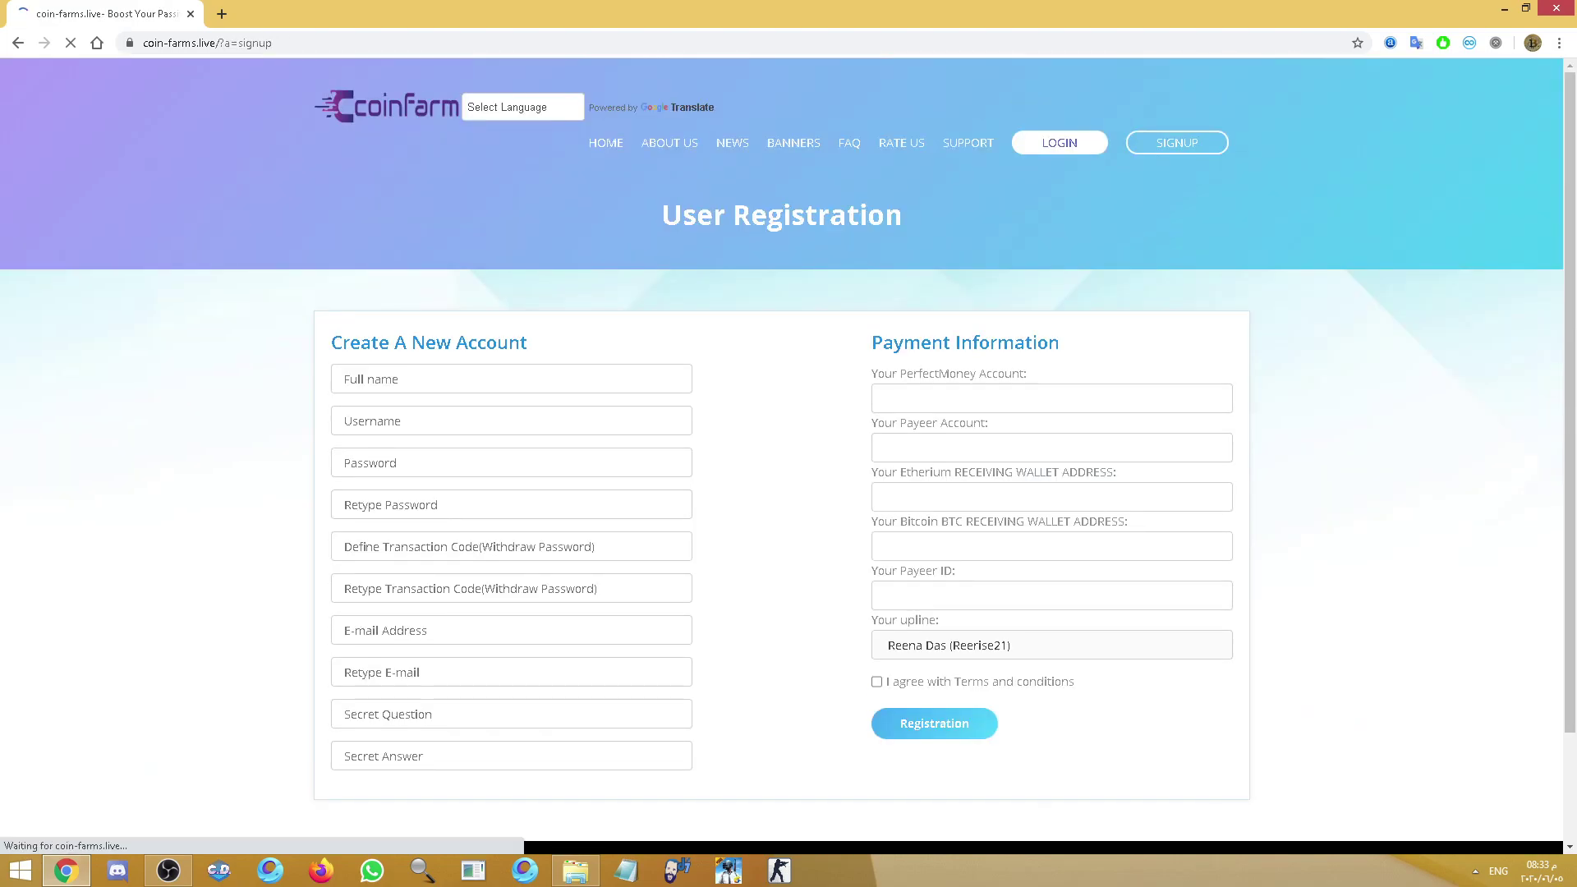
{"action": "left_click", "coordinate": [511, 379]}
{"action": "type", "text": "e"}
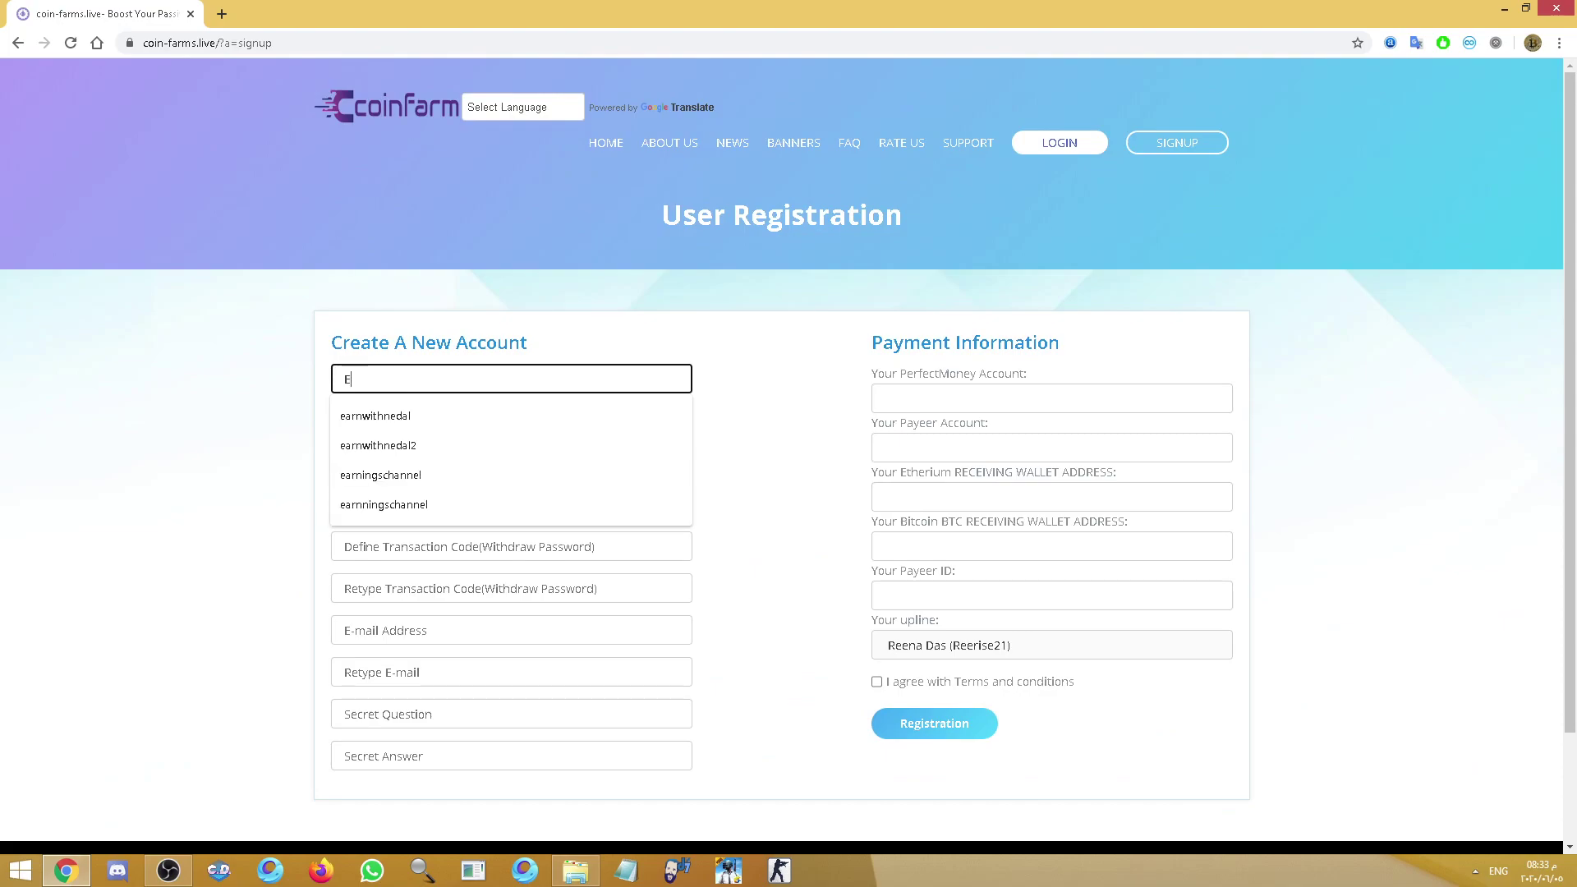
{"action": "key", "text": "Down"}
{"action": "key", "text": "Return"}
Fill the username field with a saved channel name
{"action": "key", "text": "Tab"}
{"action": "key", "text": "Down"}
{"action": "key", "text": "Down"}
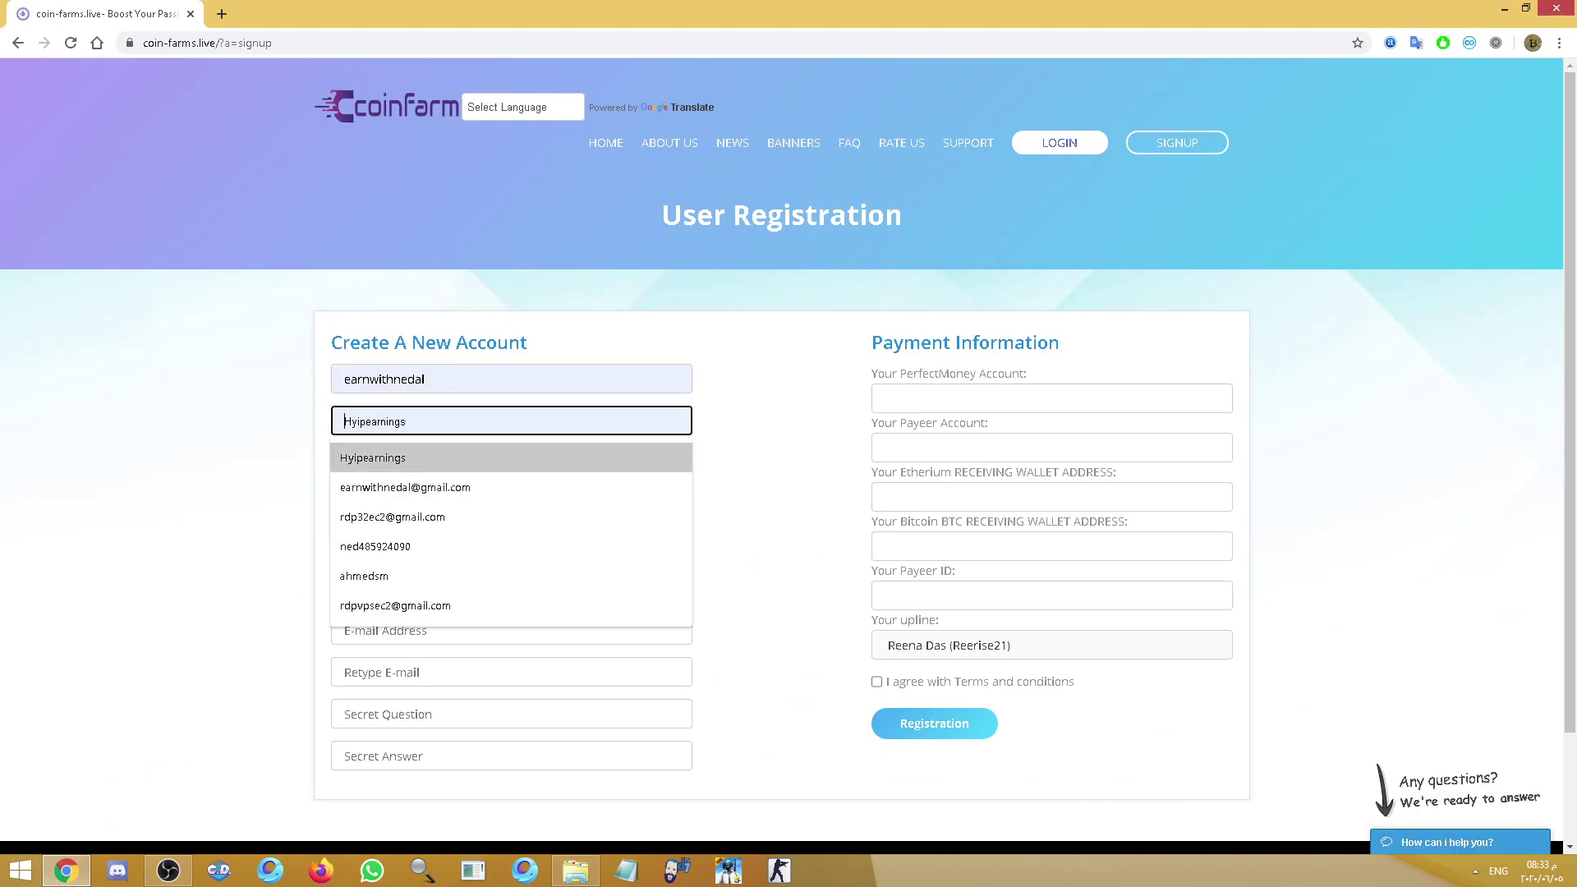
{"action": "key", "text": "Return"}
{"action": "key", "text": "ctrl+a"}
{"action": "type", "text": "ea"}
{"action": "key", "text": "Down"}
{"action": "key", "text": "Down"}
{"action": "key", "text": "Return"}
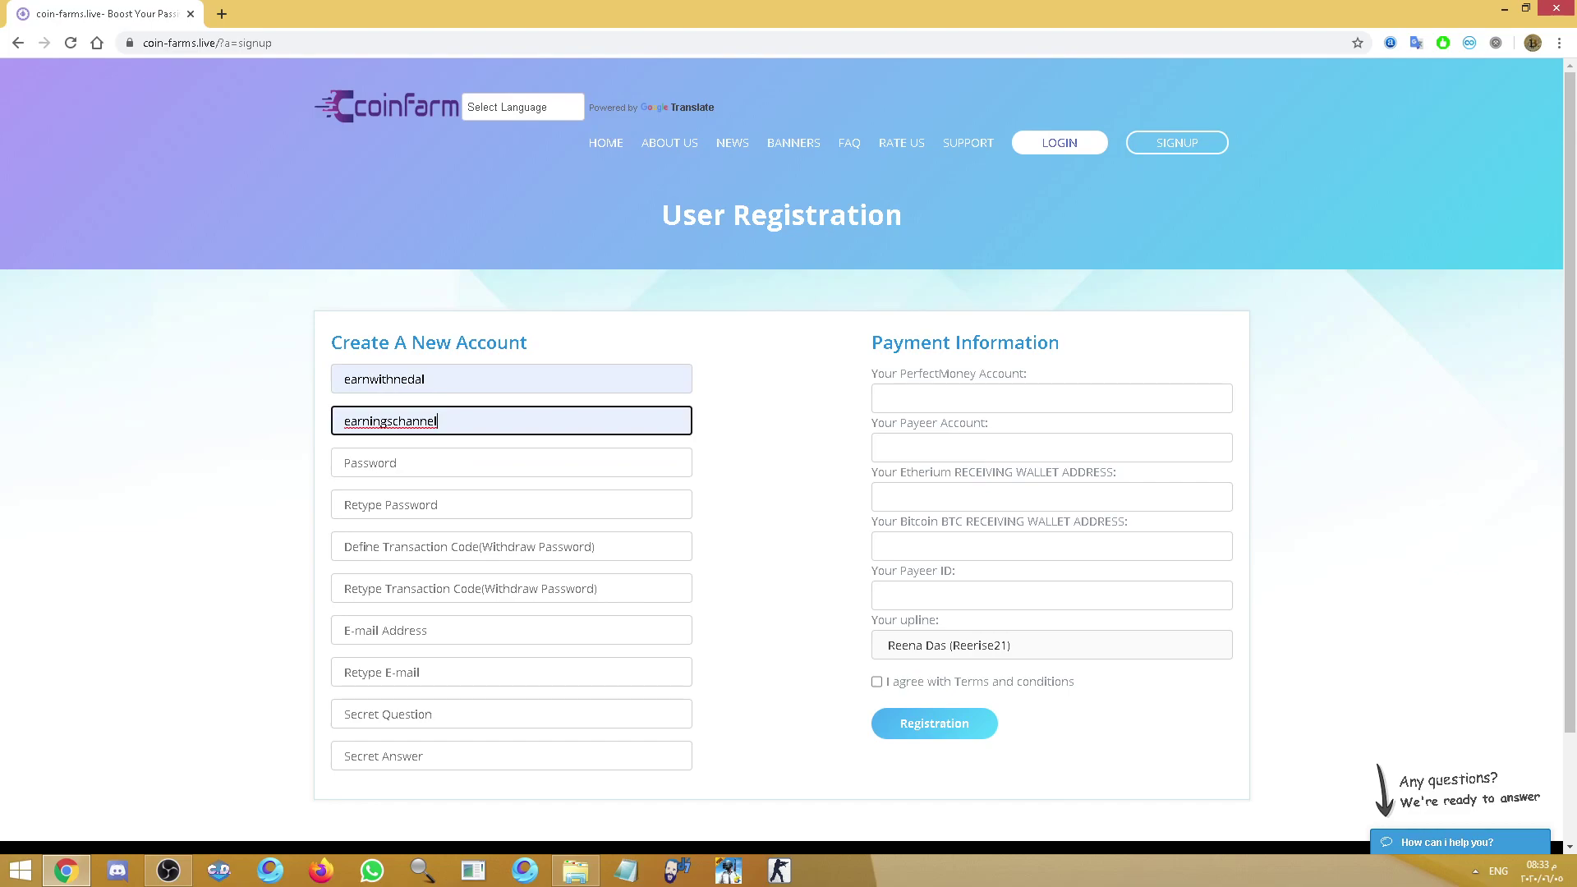
Copy the full name entry into the username field, replacing its current text
{"action": "key", "text": "shift+Tab"}
{"action": "key", "text": "ctrl+c"}
{"action": "key", "text": "Tab"}
{"action": "key", "text": "Tab"}
{"action": "key", "text": "shift+Tab"}
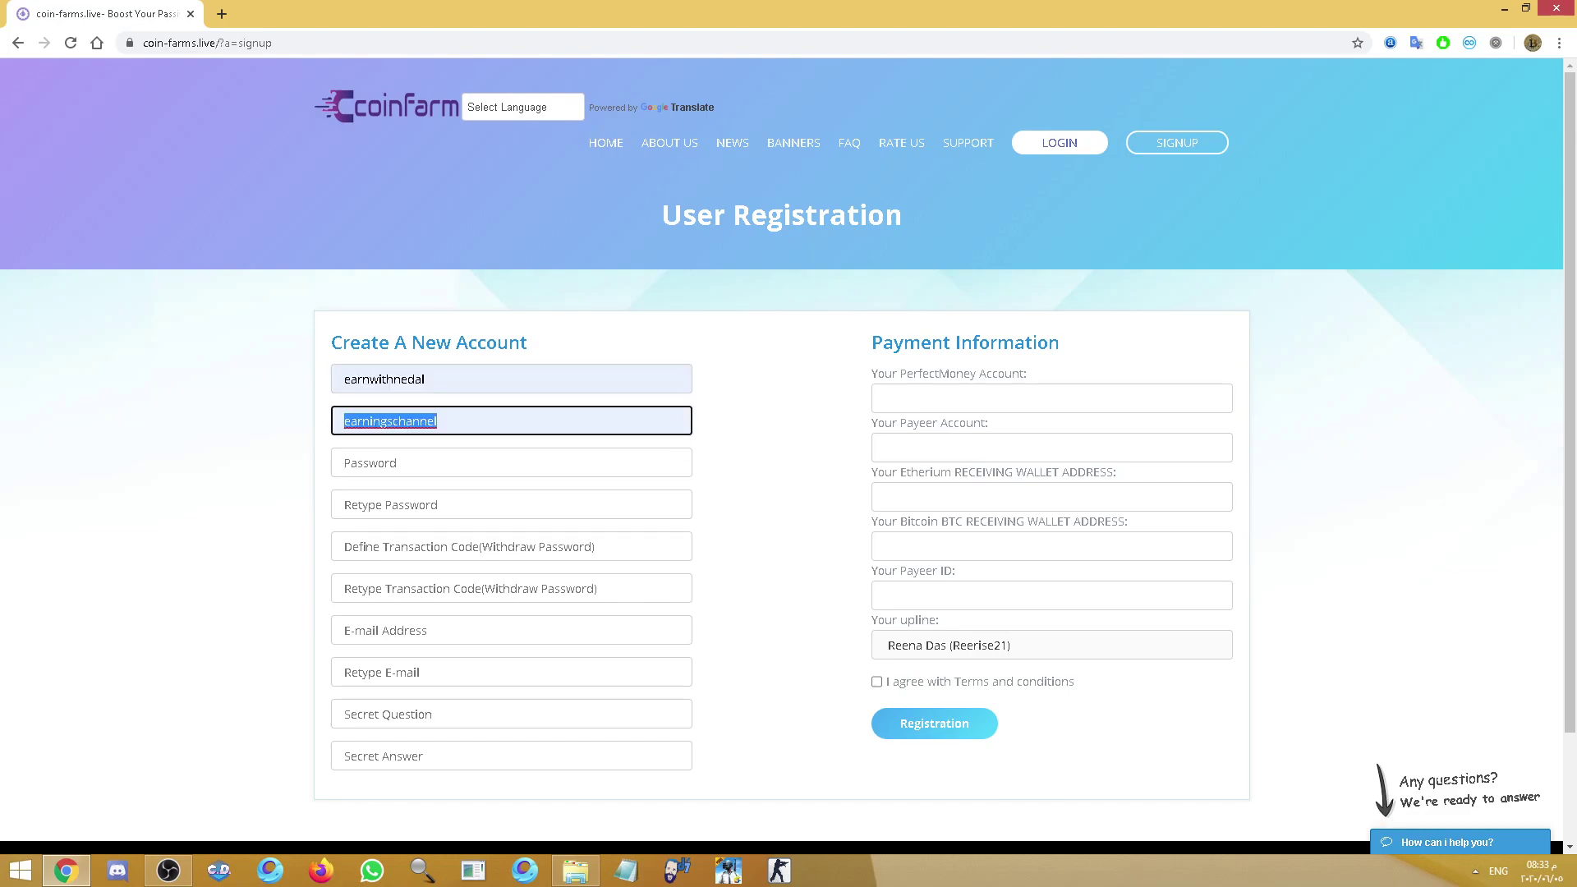
{"action": "key", "text": "ctrl+v"}
Enter the account password and repeat it in the retype password field
{"action": "key", "text": "Tab"}
{"action": "type", "text": "••"}
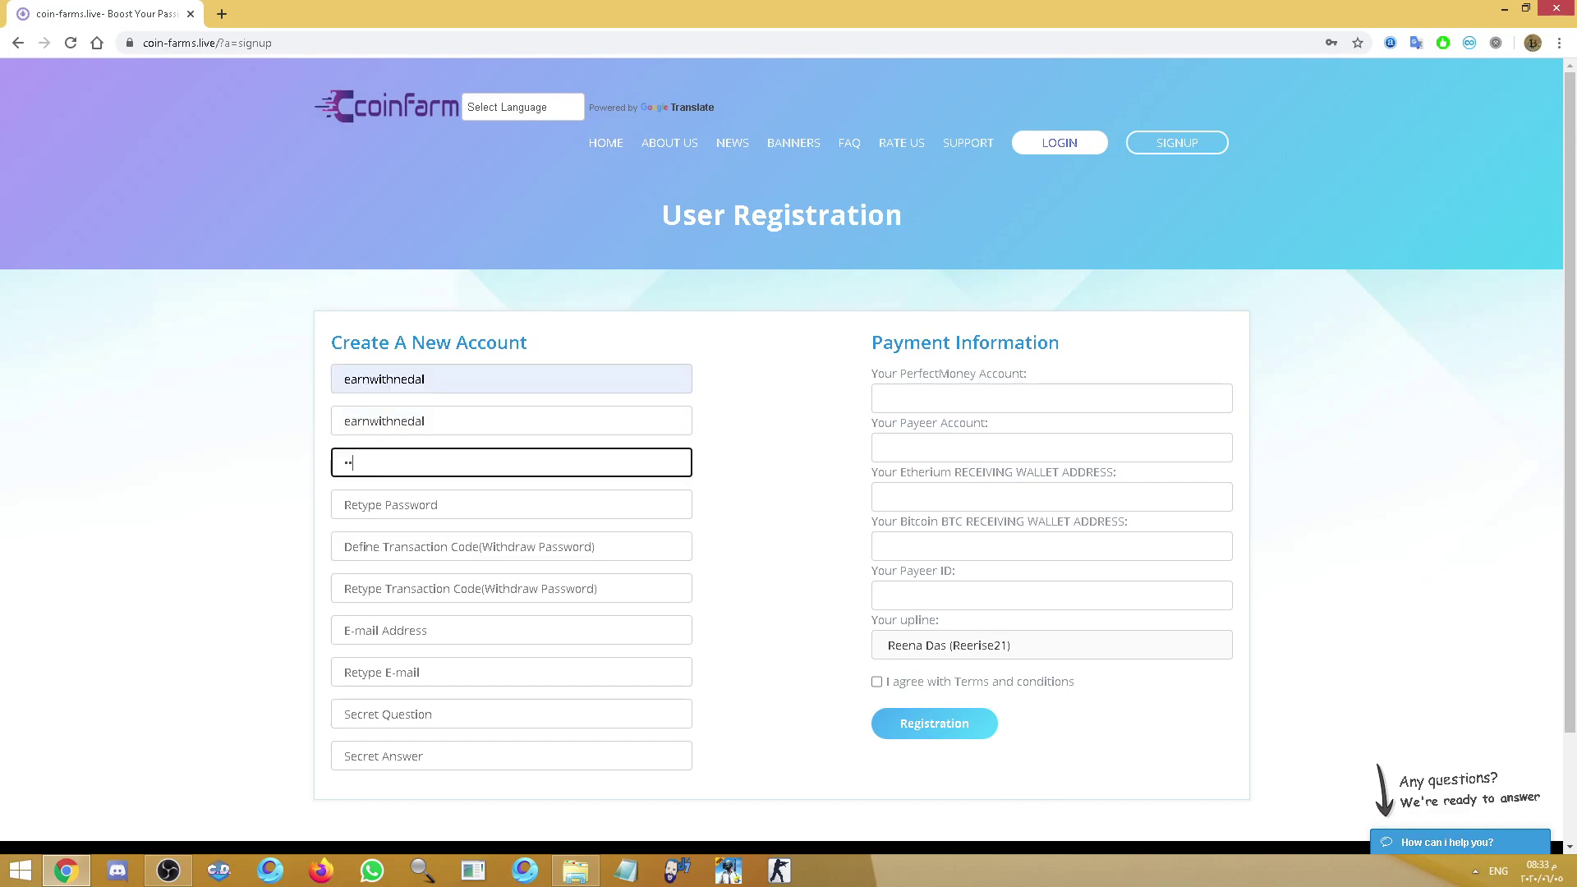
{"action": "type", "text": "•••••••"}
{"action": "key", "text": "Tab"}
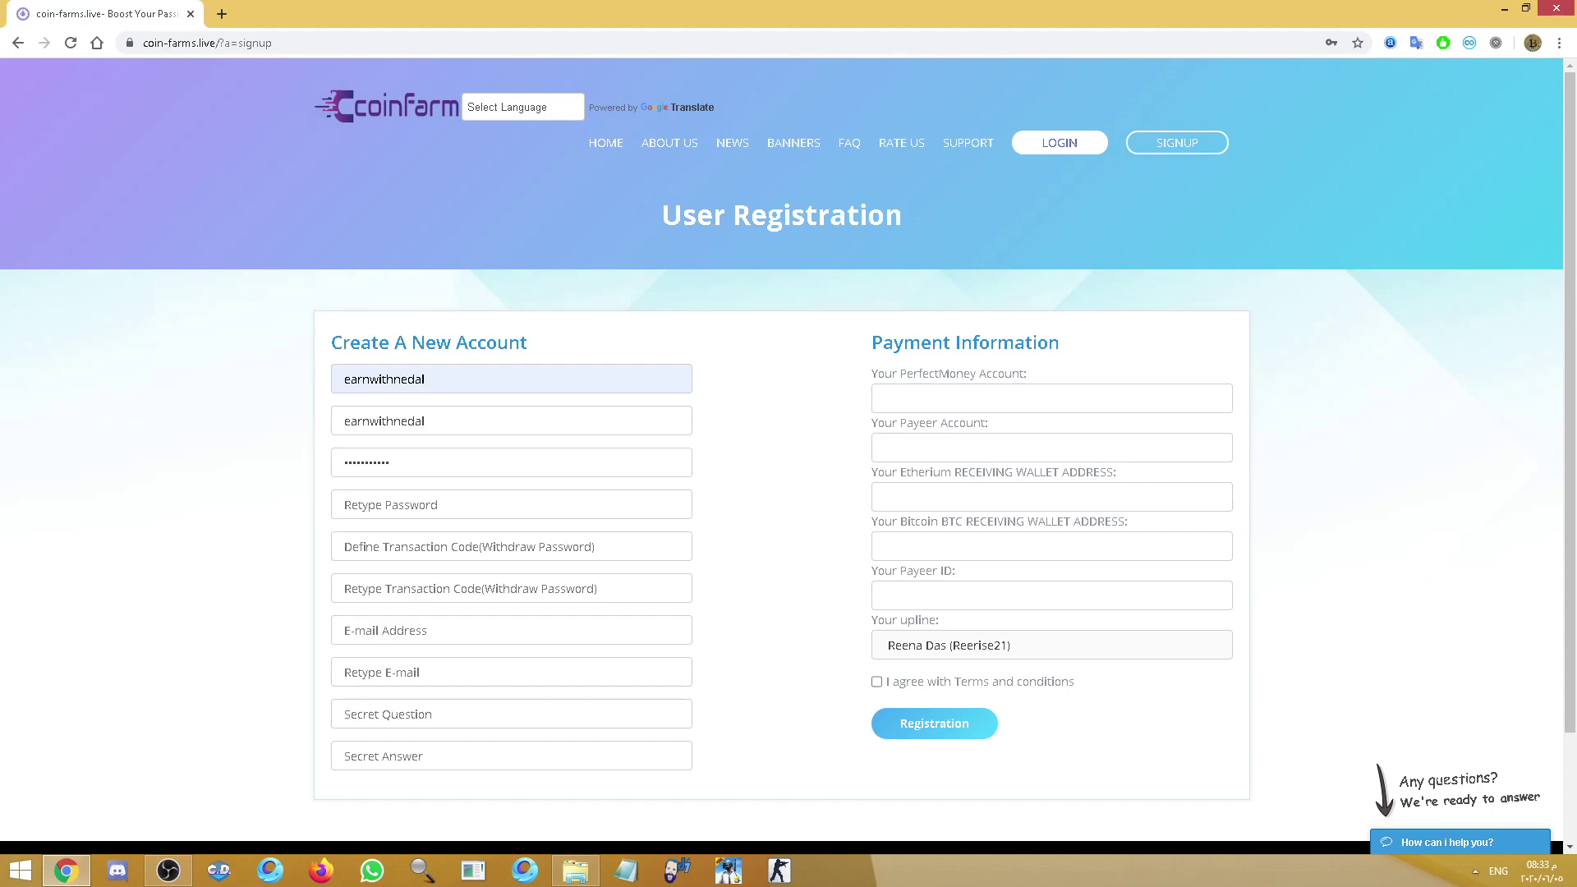
{"action": "left_click", "coordinate": [511, 505]}
{"action": "type", "text": "••"}
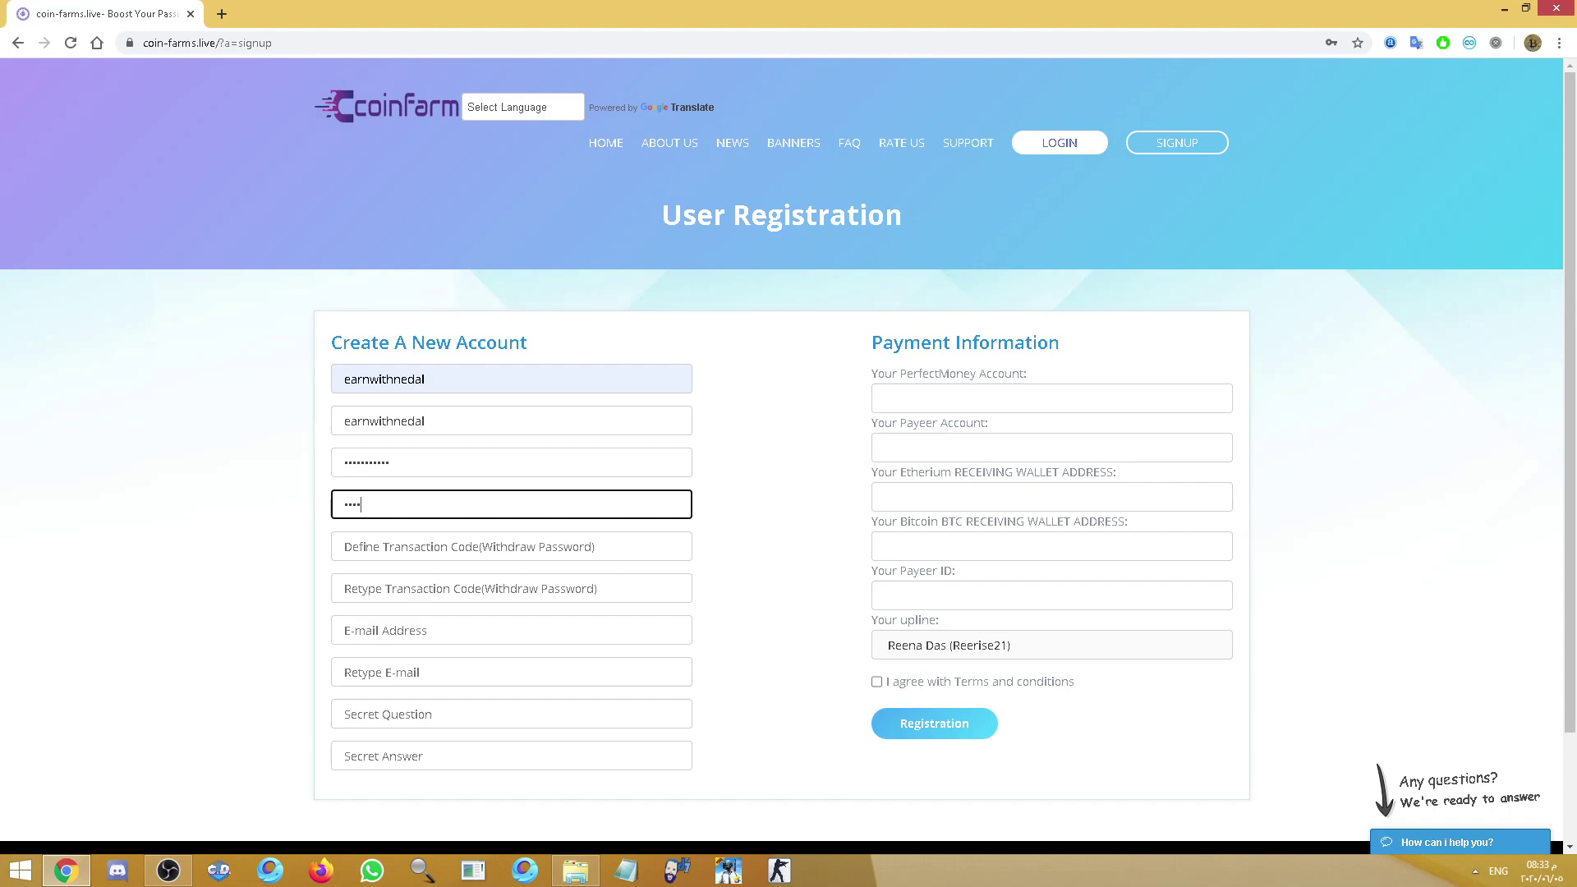
{"action": "type", "text": "•••••"}
{"action": "key", "text": "ctrl+a"}
{"action": "type", "text": "••••••••"}
Define the transaction code for withdrawals and repeat it in the retype field
{"action": "left_click", "coordinate": [511, 547]}
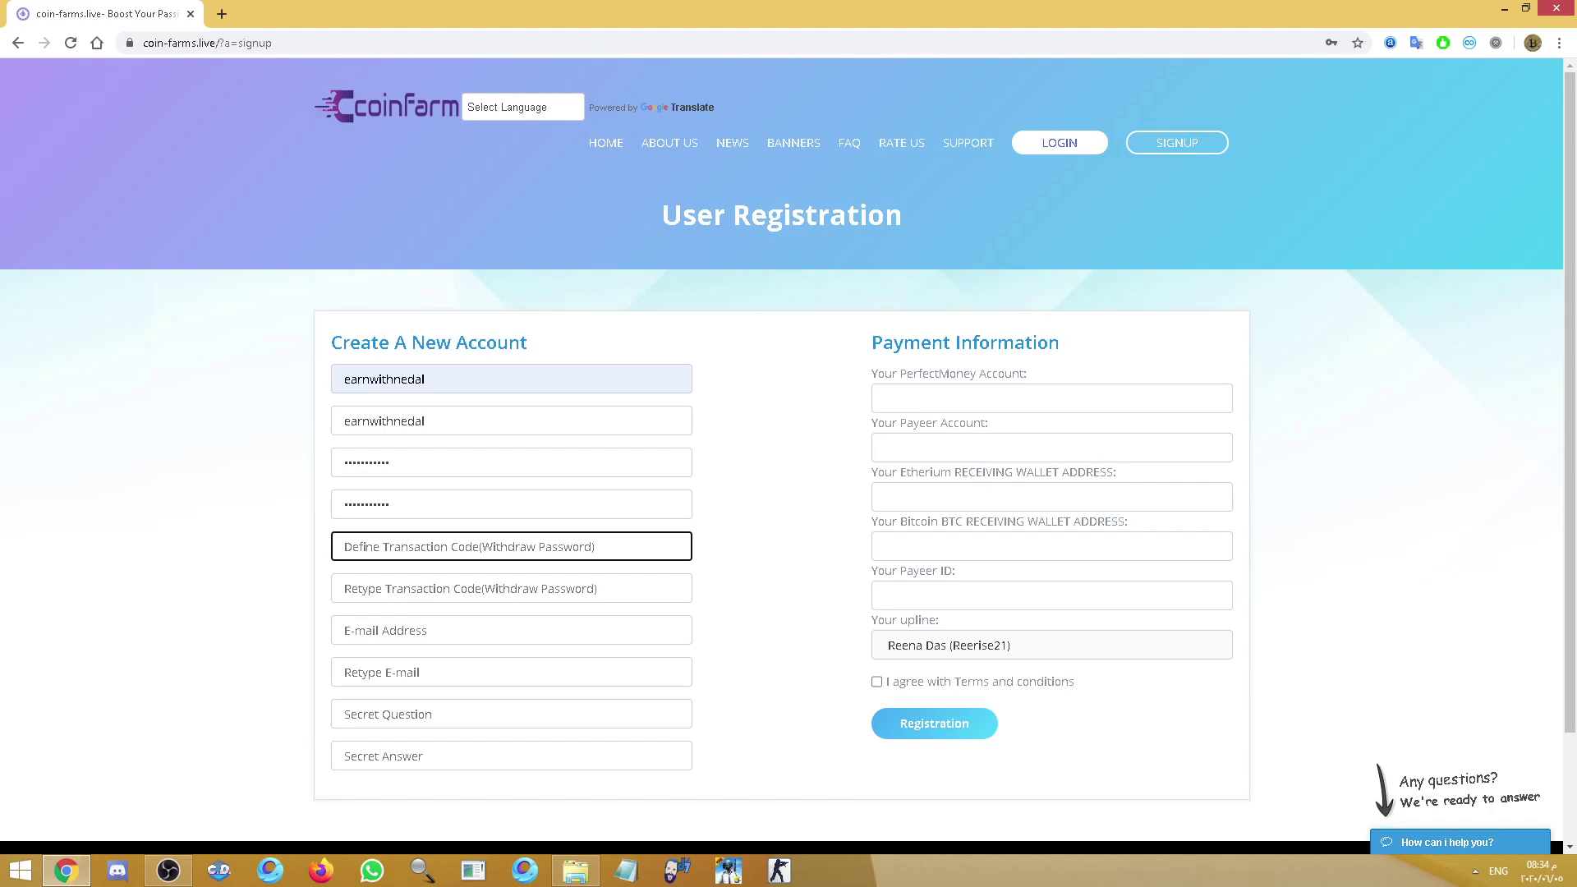
{"action": "type", "text": "••••"}
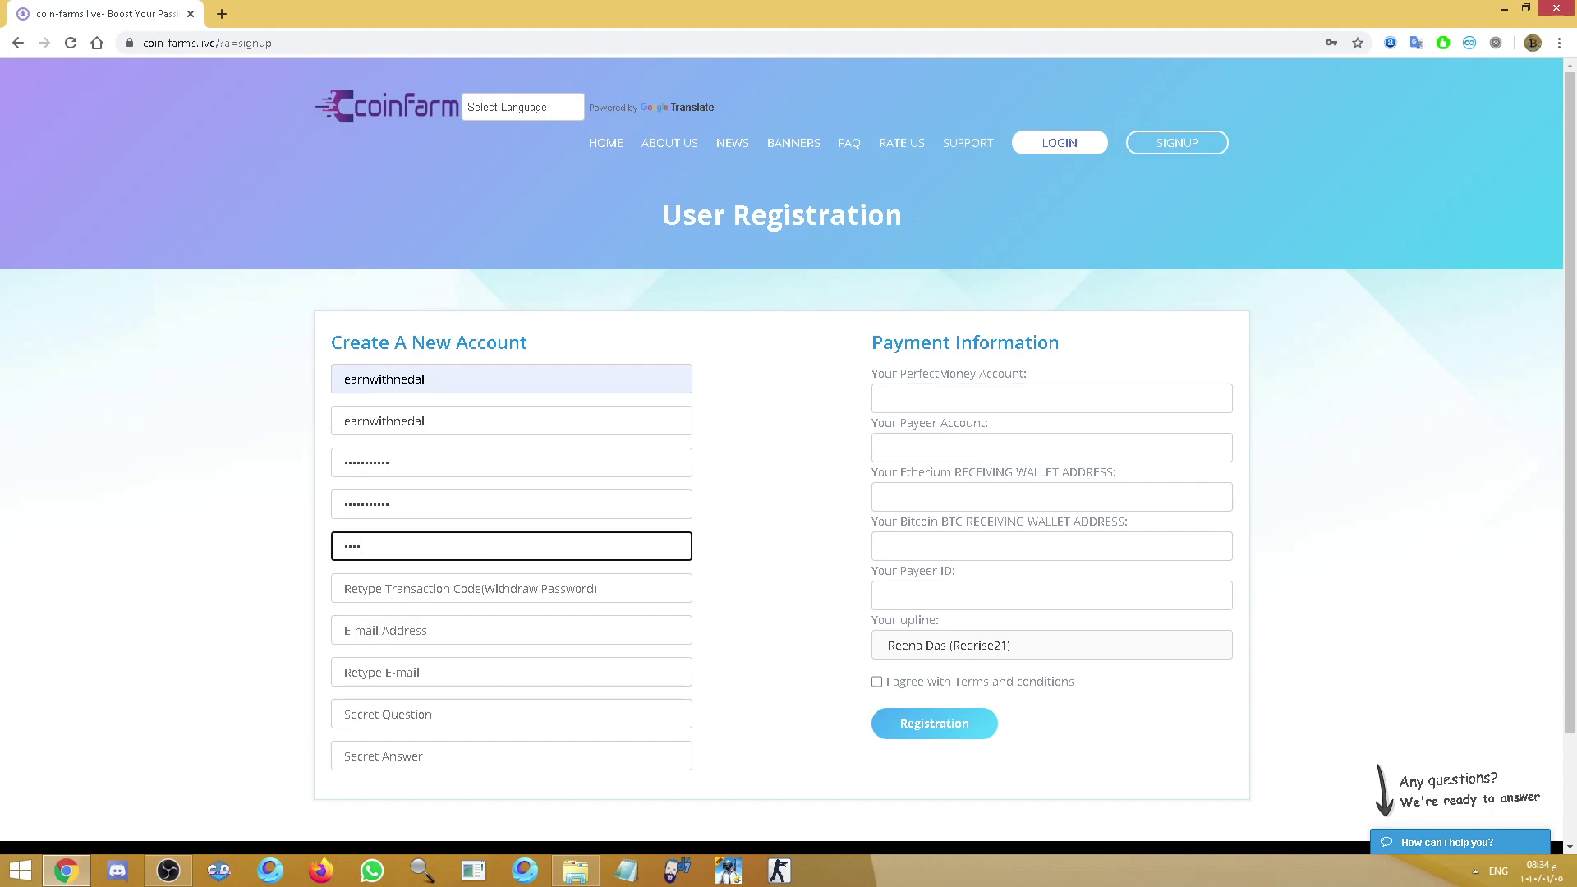
{"action": "key", "text": "Tab"}
{"action": "type", "text": "••••"}
Fill in the e-mail address and its confirmation from the saved contact entry
{"action": "key", "text": "Tab"}
{"action": "key", "text": "Down"}
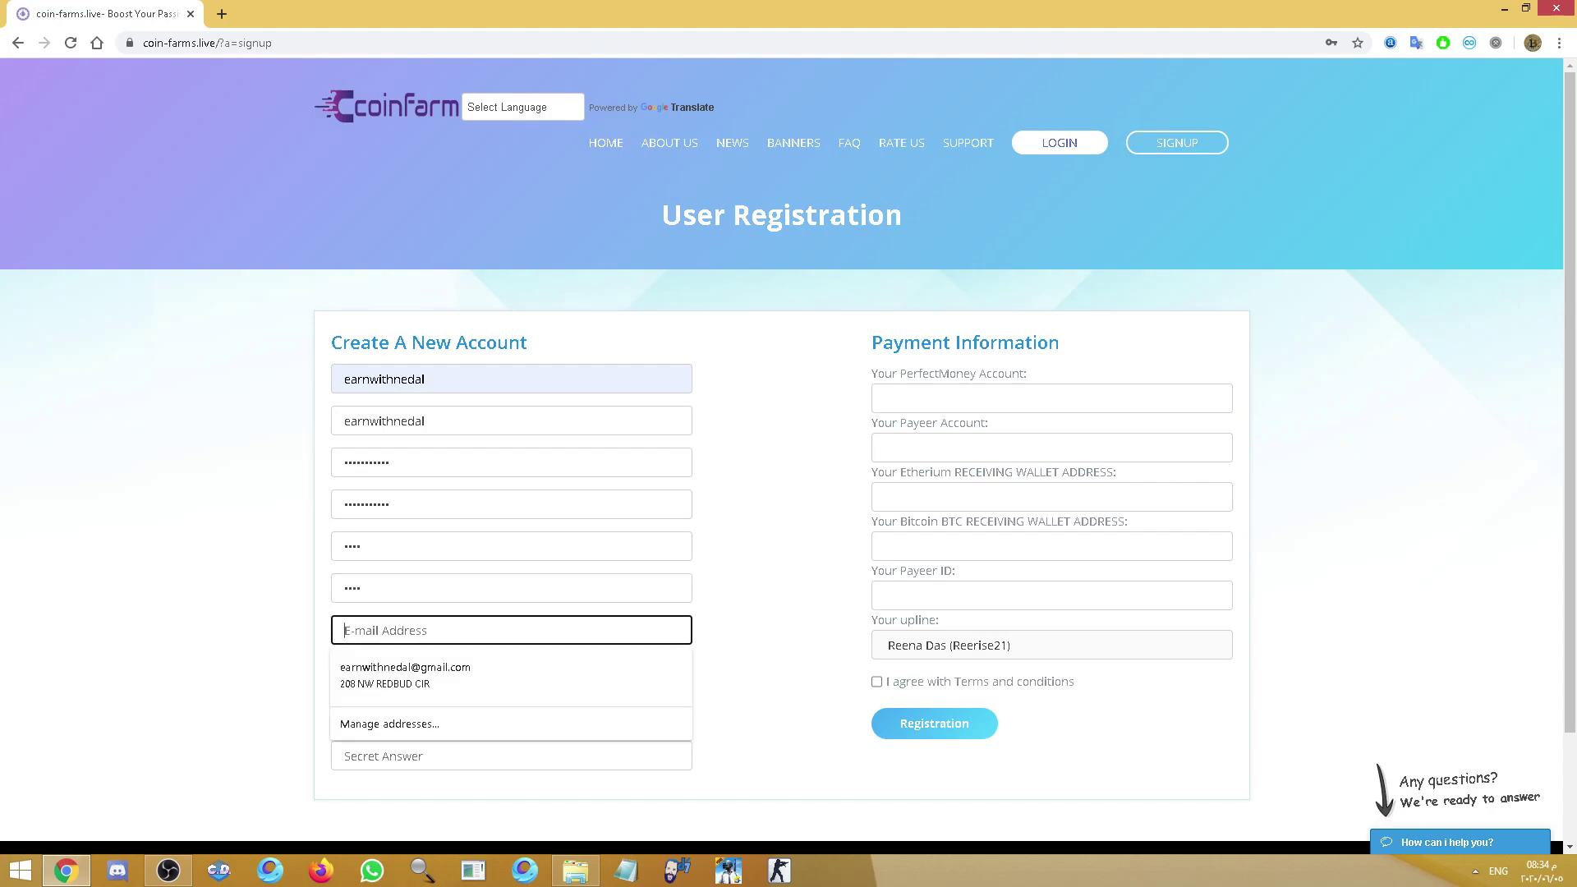
{"action": "key", "text": "Down"}
{"action": "key", "text": "Return"}
Clear the autofilled street address from the Etherium wallet field and fill in the saved PerfectMoney account number
{"action": "left_click", "coordinate": [1051, 497]}
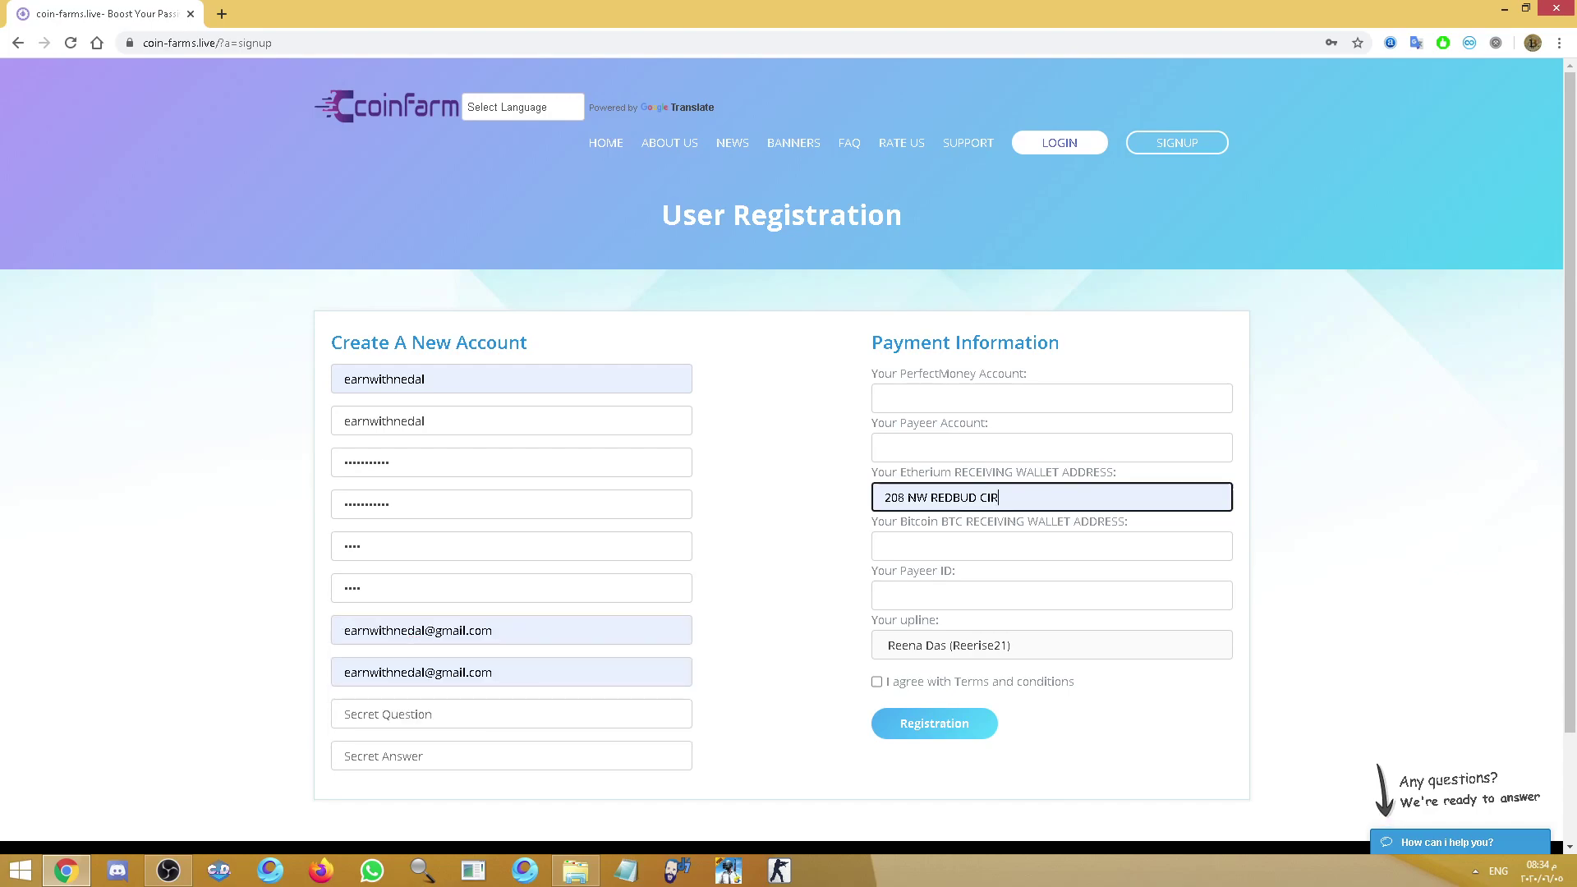
{"action": "key", "text": "ctrl+a"}
{"action": "key", "text": "BackSpace"}
{"action": "left_click", "coordinate": [1052, 399]}
{"action": "left_click", "coordinate": [910, 434]}
{"action": "left_click", "coordinate": [1051, 448]}
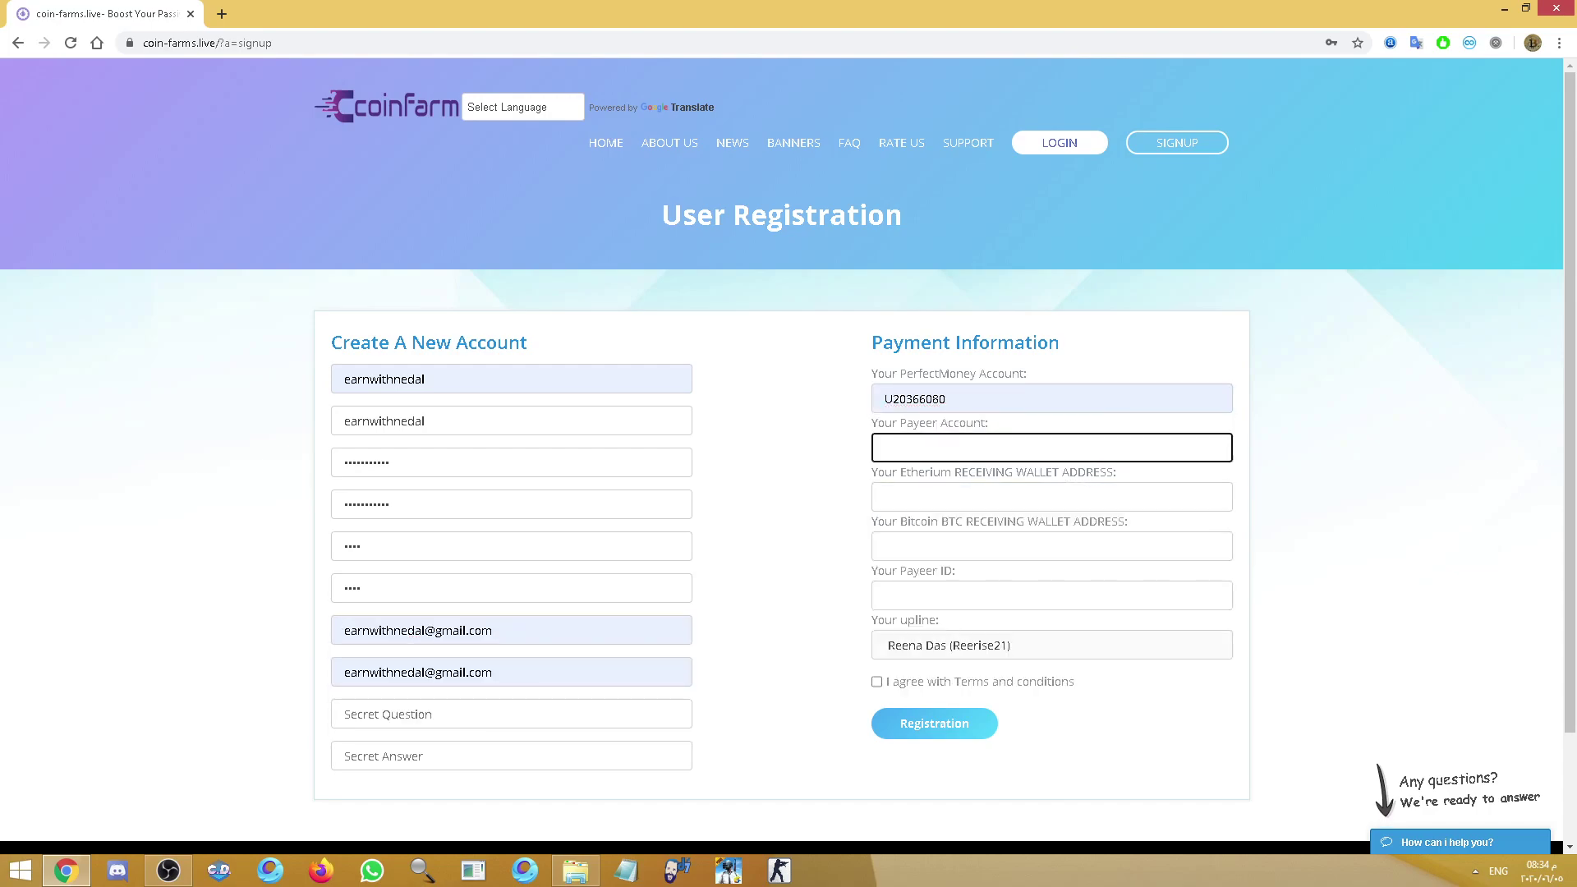
Agree to the terms and submit the registration, saving the credentials in the browser and logging in
{"action": "left_click", "coordinate": [877, 682]}
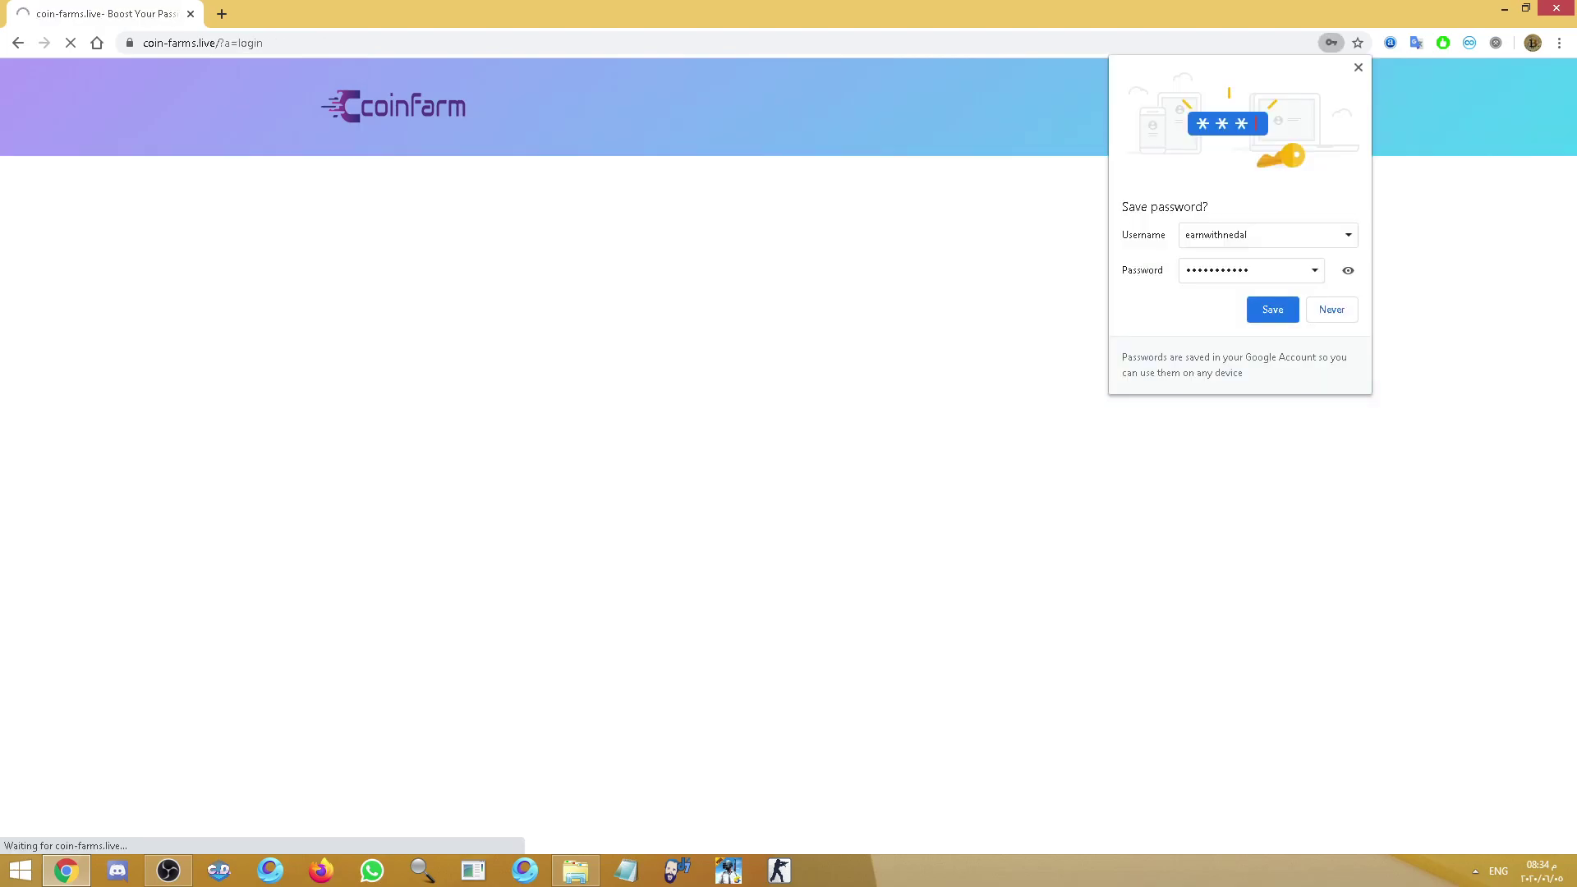
{"action": "left_click", "coordinate": [1273, 310]}
{"action": "left_click", "coordinate": [623, 493]}
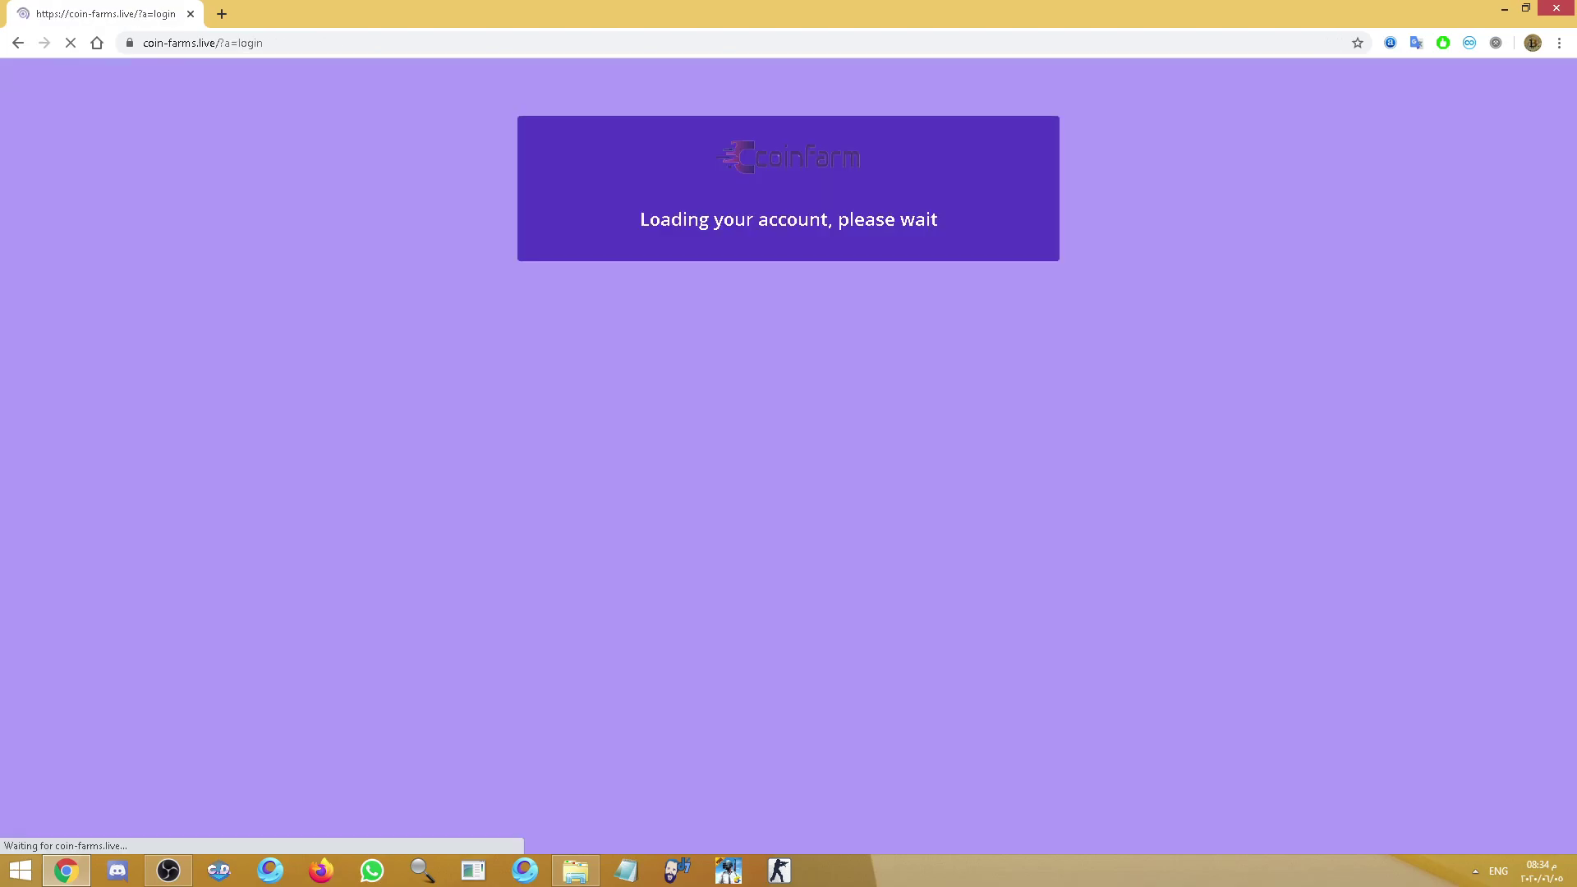
Try to make a $50.00 Starter plan deposit funded from Payeer, and return to the deposit page
{"action": "scroll", "coordinate": [902, 406], "scroll_direction": "down", "scroll_amount": 2}
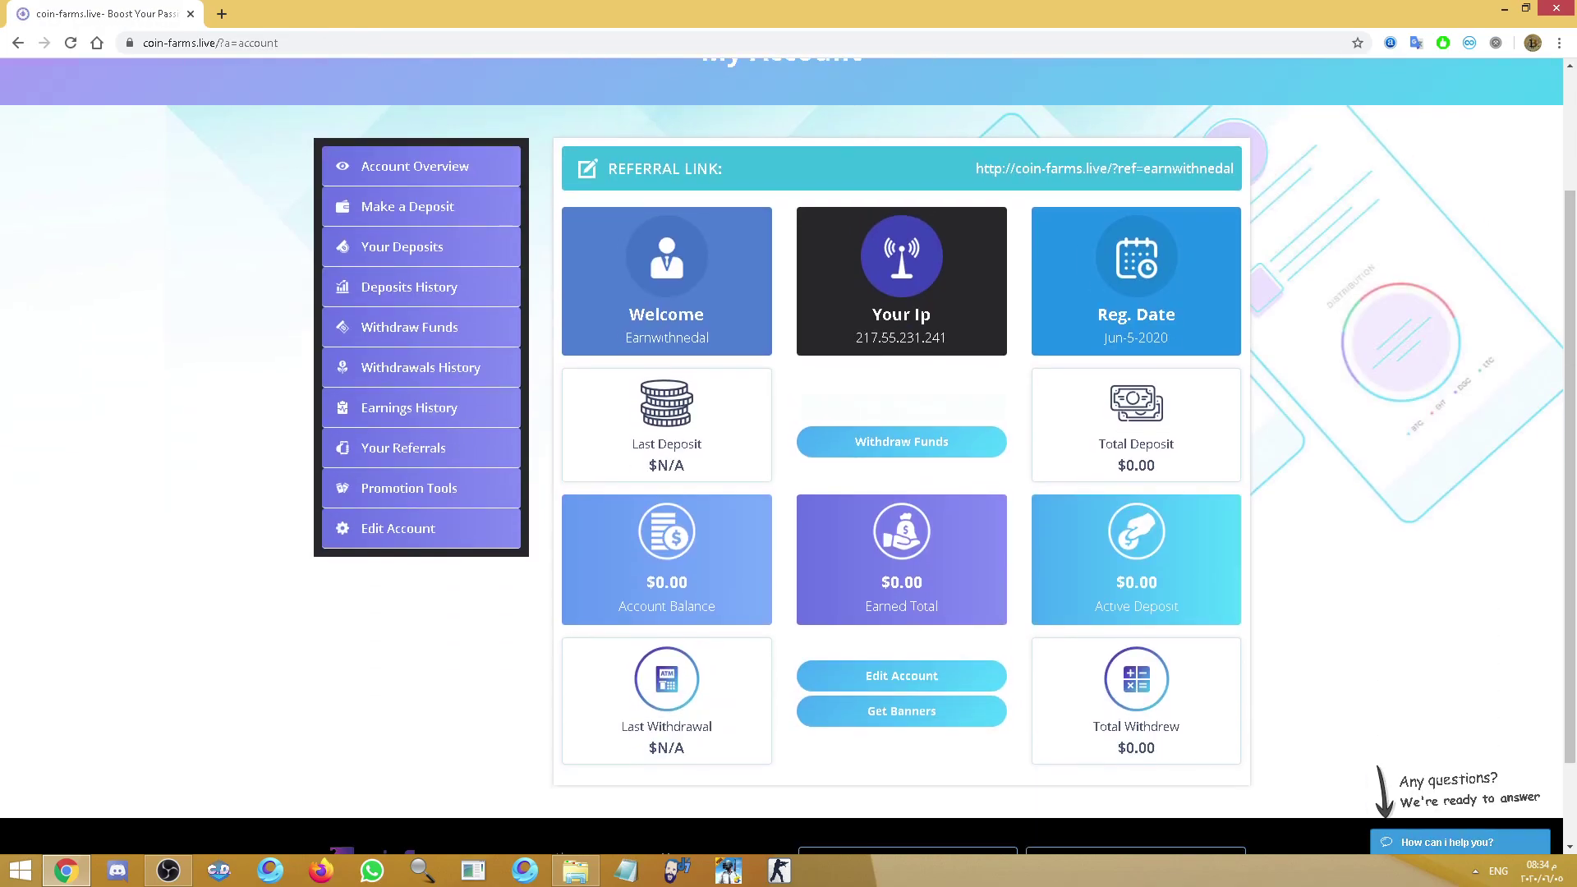
{"action": "scroll", "coordinate": [410, 337], "scroll_direction": "up", "scroll_amount": 2}
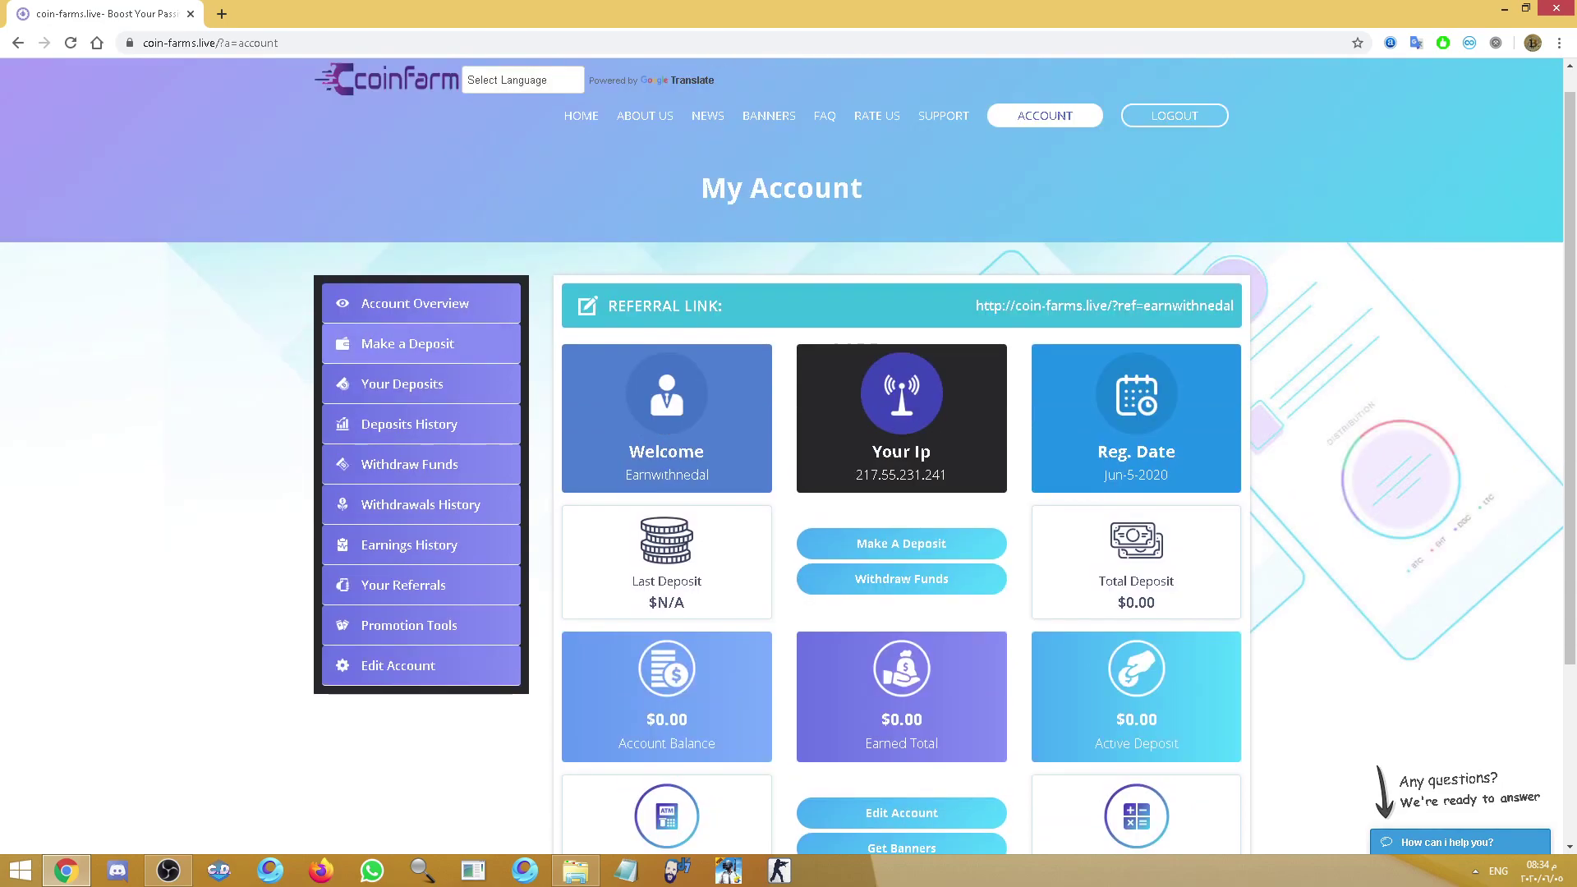
{"action": "left_click", "coordinate": [408, 344]}
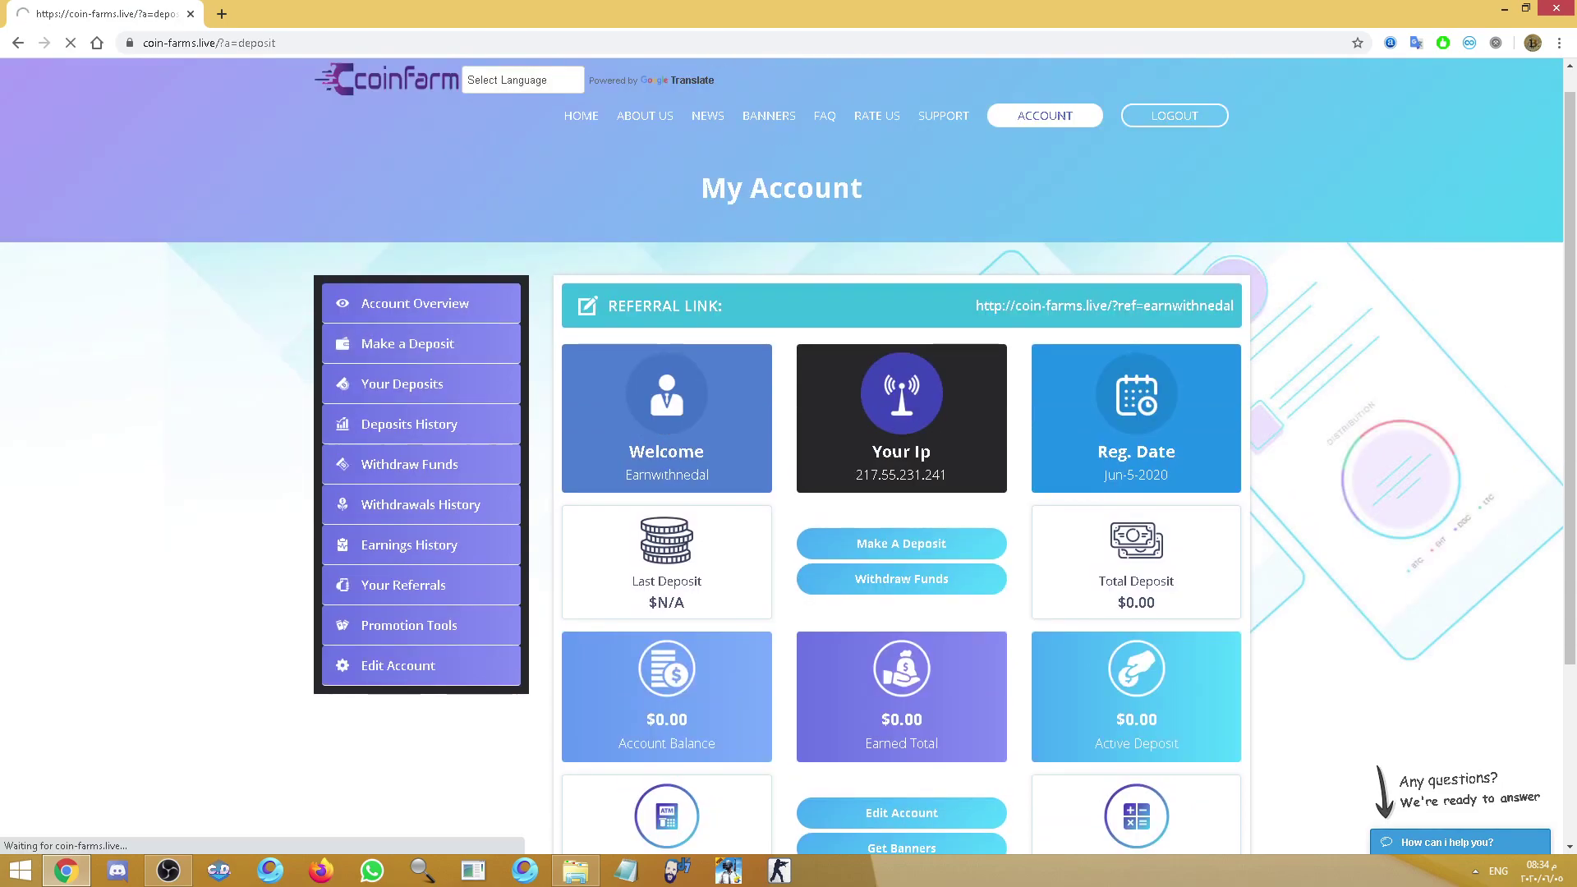
{"action": "scroll", "coordinate": [789, 457], "scroll_direction": "down", "scroll_amount": 3}
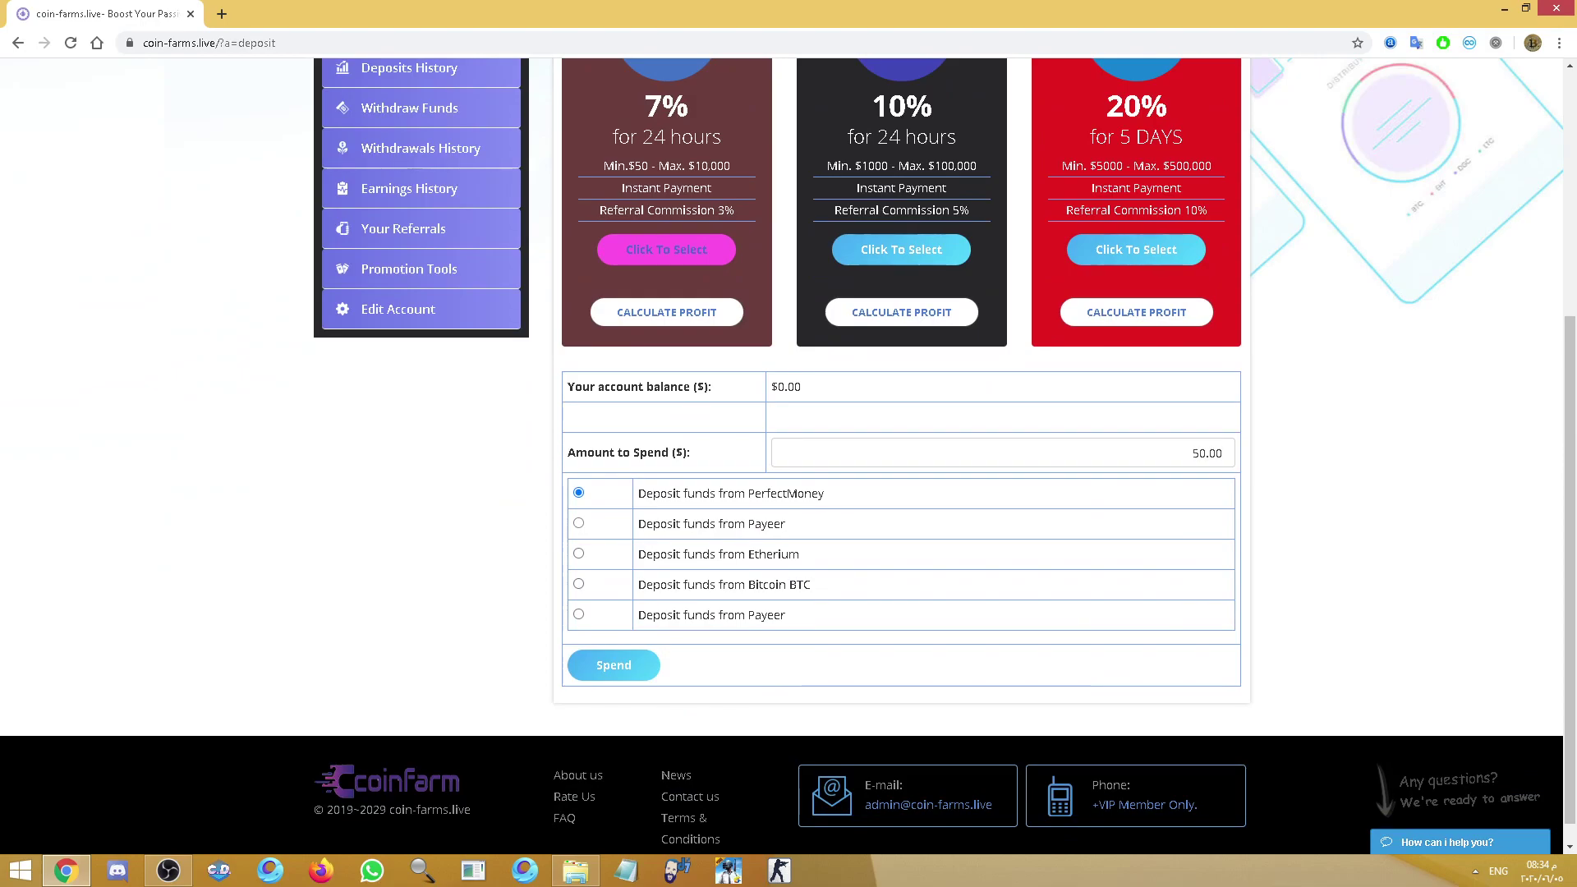
{"action": "left_click", "coordinate": [578, 523]}
{"action": "left_click", "coordinate": [614, 665]}
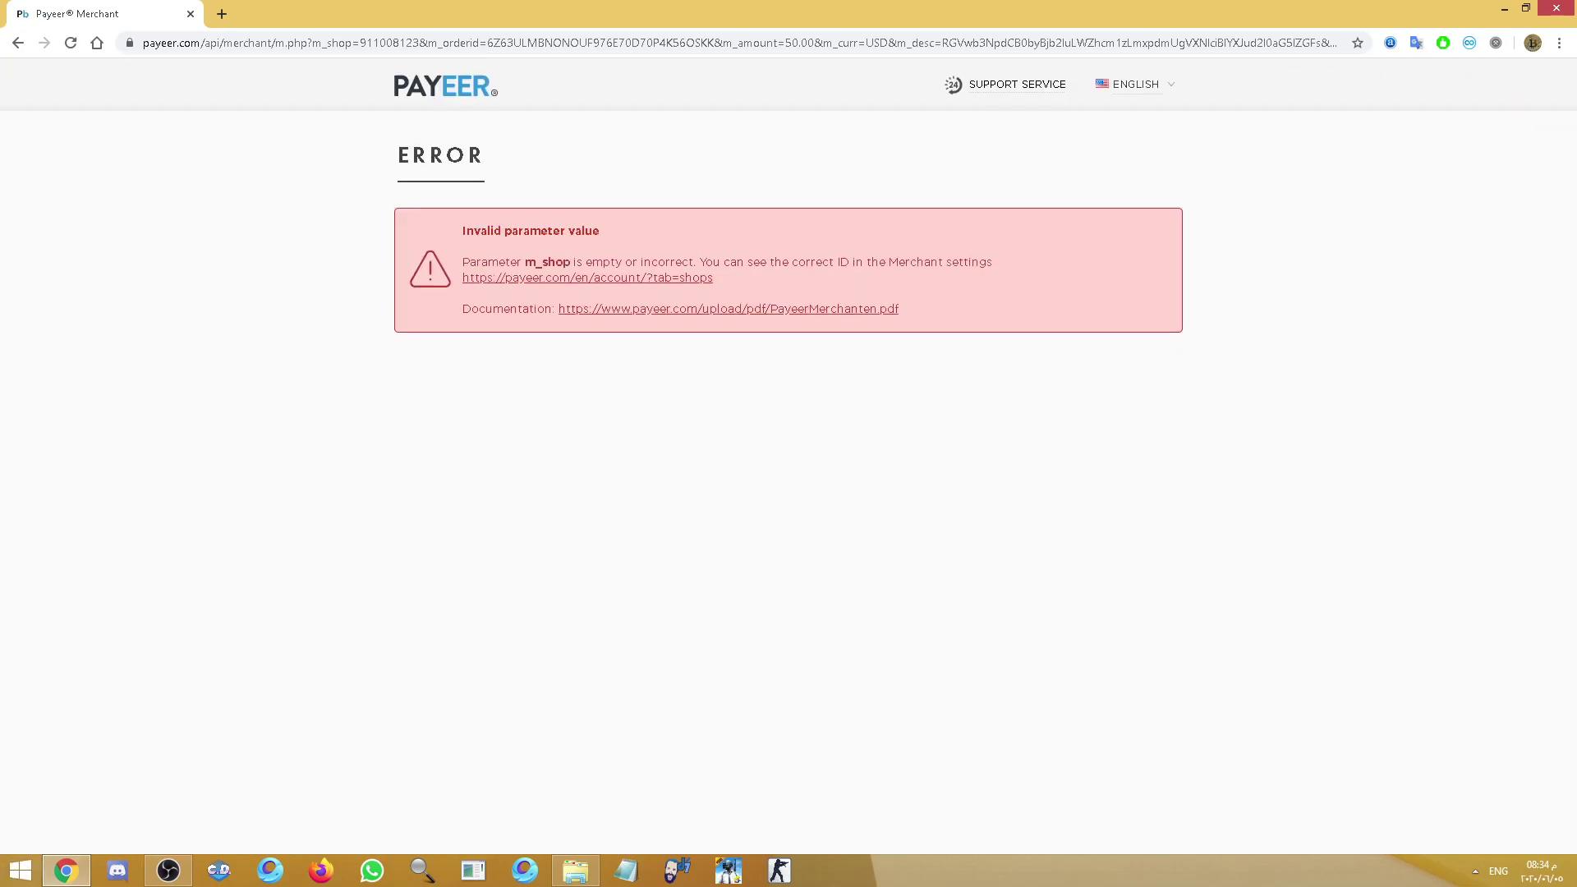
{"action": "left_click", "coordinate": [18, 42]}
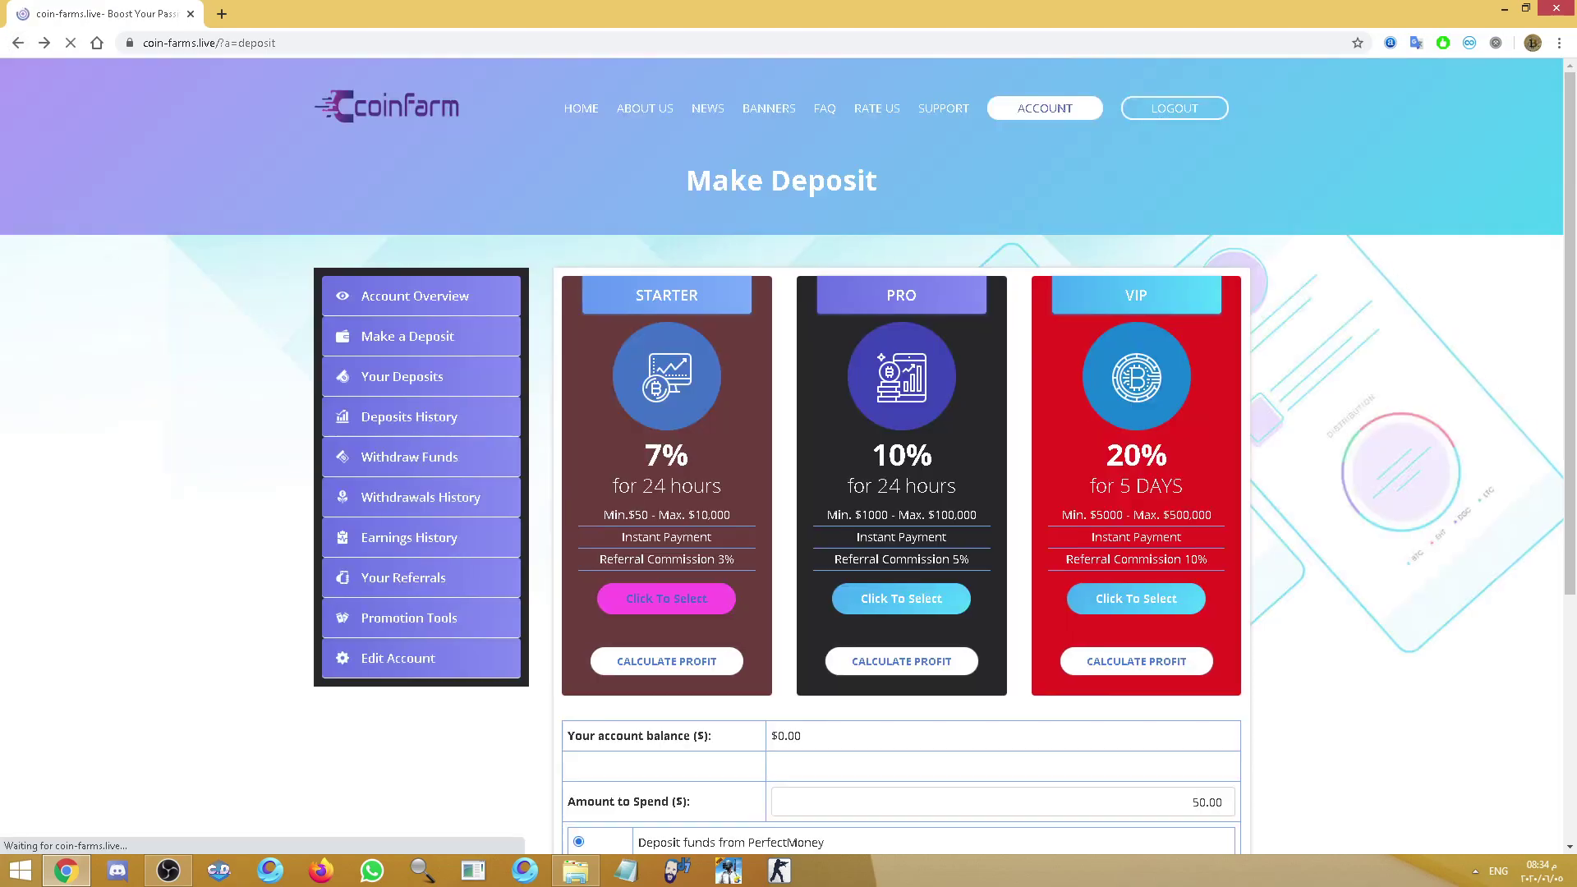
Review the deposit payment options, the deposits listed per plan, and the deposit history
{"action": "scroll", "coordinate": [902, 287], "scroll_direction": "down", "scroll_amount": 3}
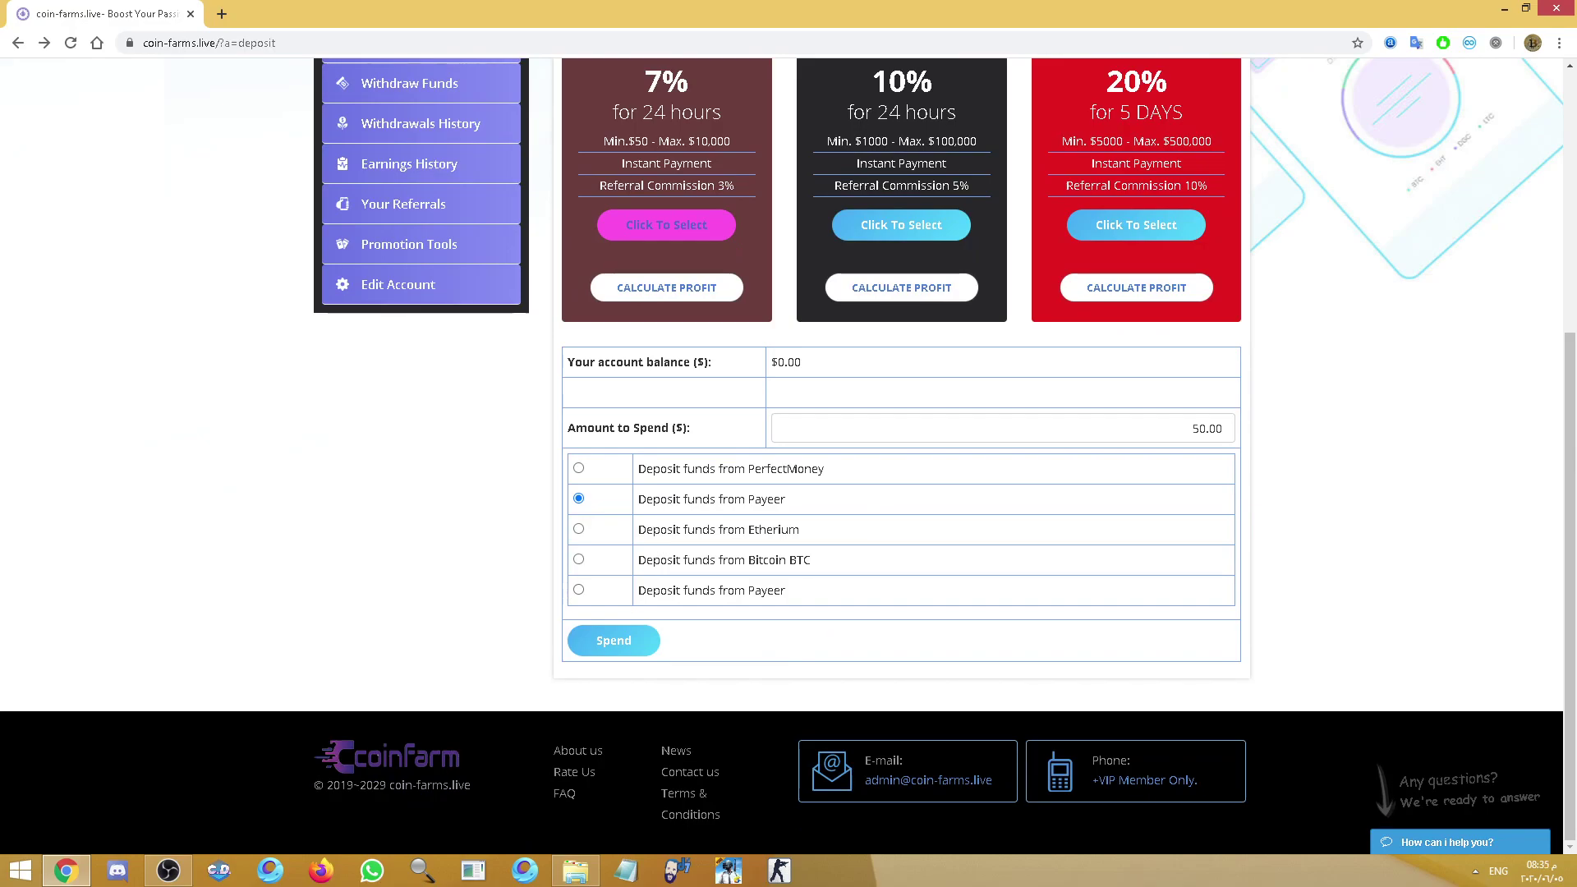
{"action": "scroll", "coordinate": [411, 358], "scroll_direction": "up", "scroll_amount": 4}
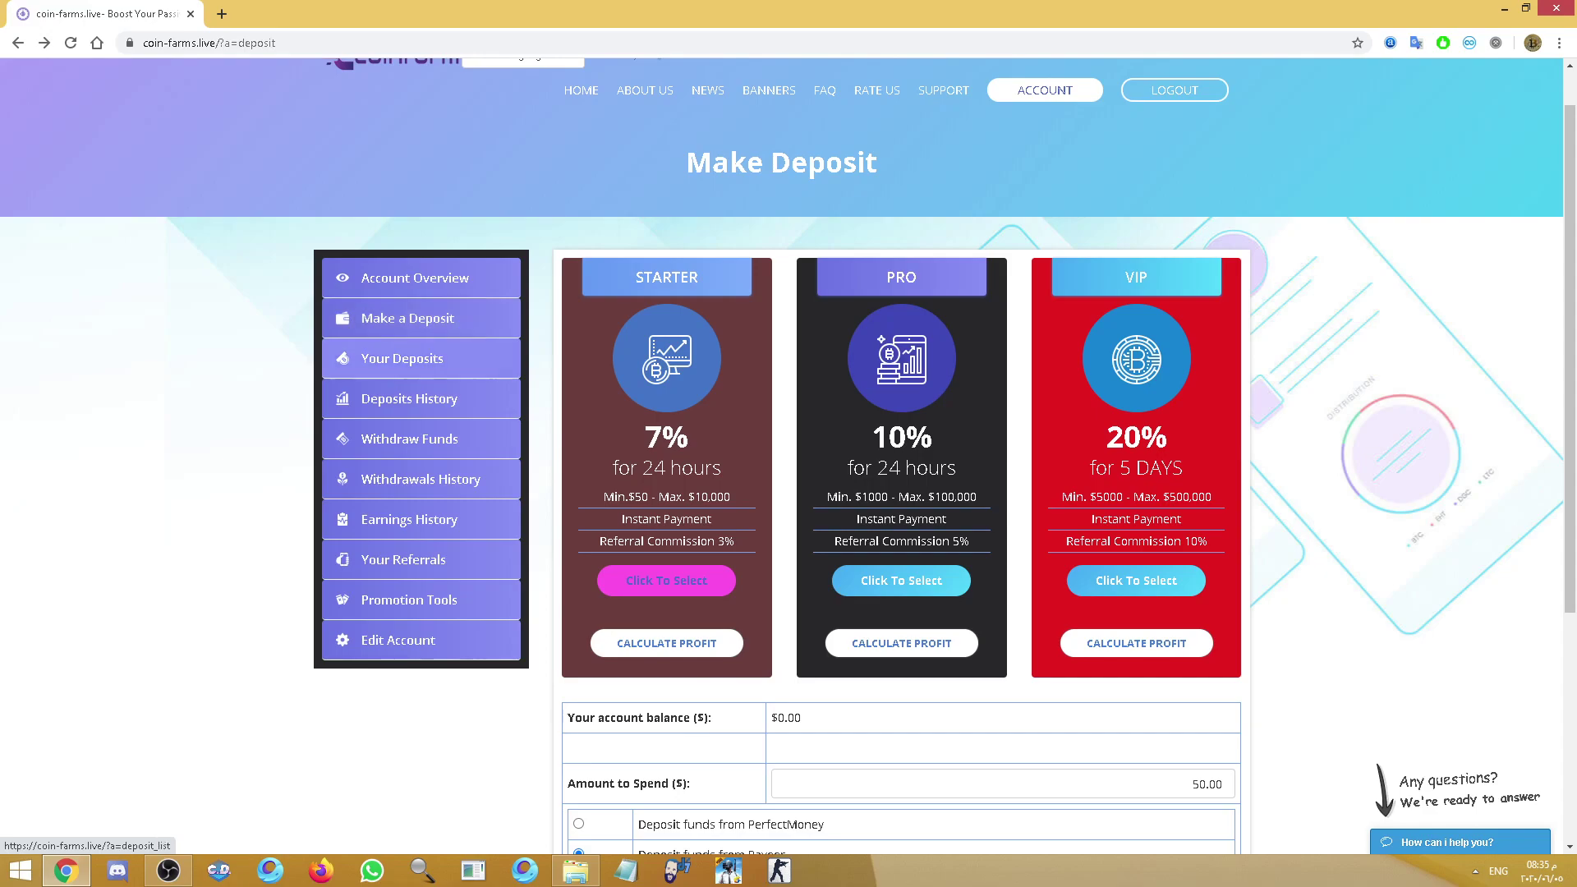
{"action": "left_click", "coordinate": [402, 359]}
{"action": "scroll", "coordinate": [789, 444], "scroll_direction": "down", "scroll_amount": 3}
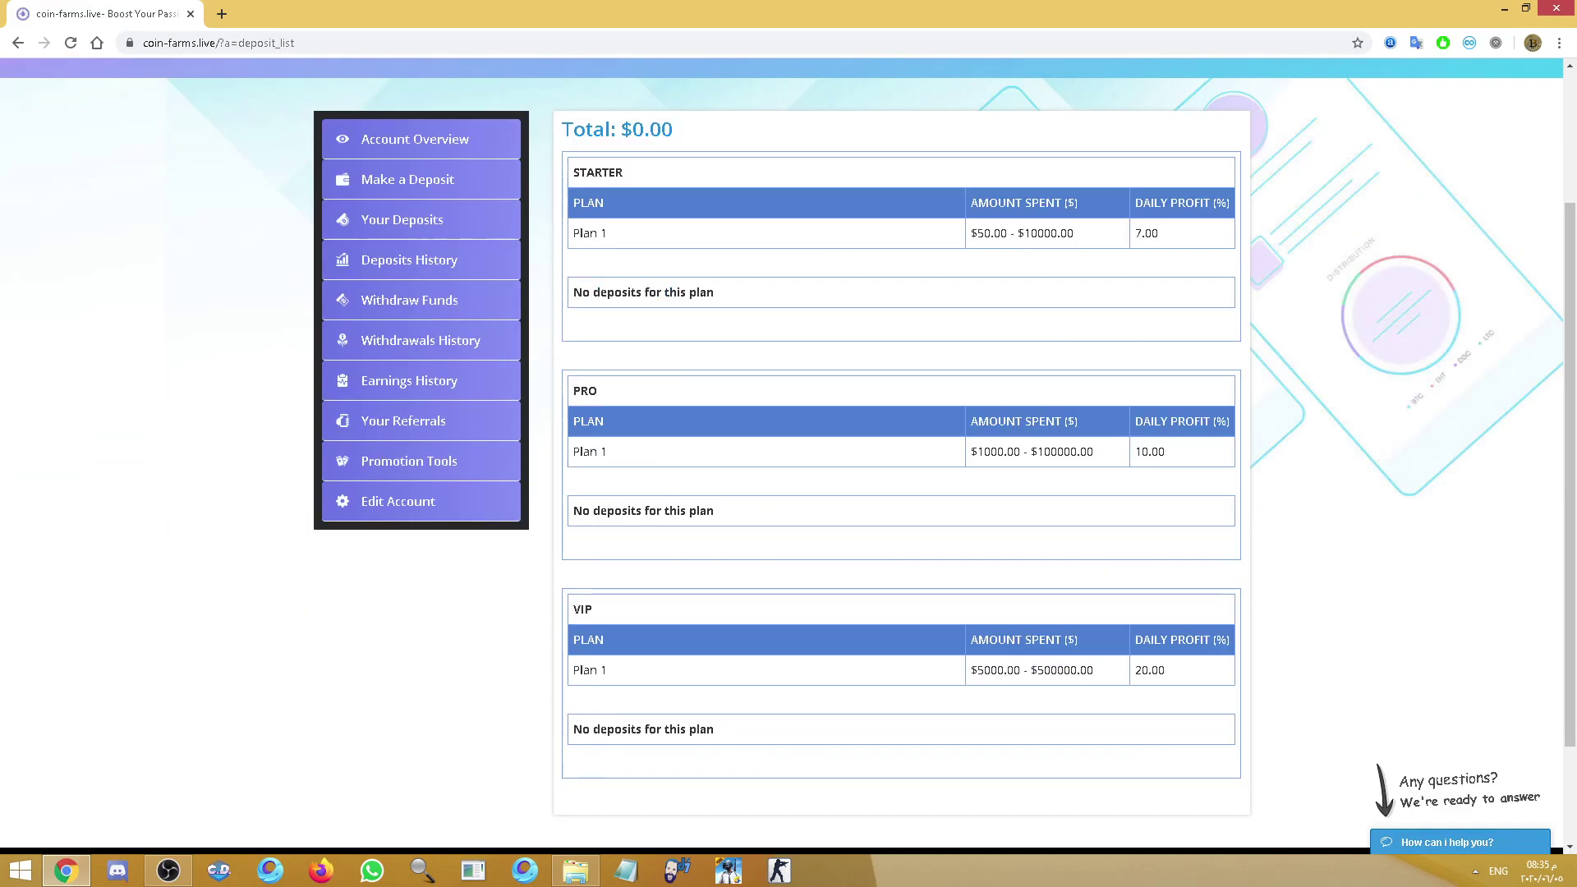
{"action": "scroll", "coordinate": [419, 300], "scroll_direction": "up", "scroll_amount": 1}
{"action": "left_click", "coordinate": [409, 256]}
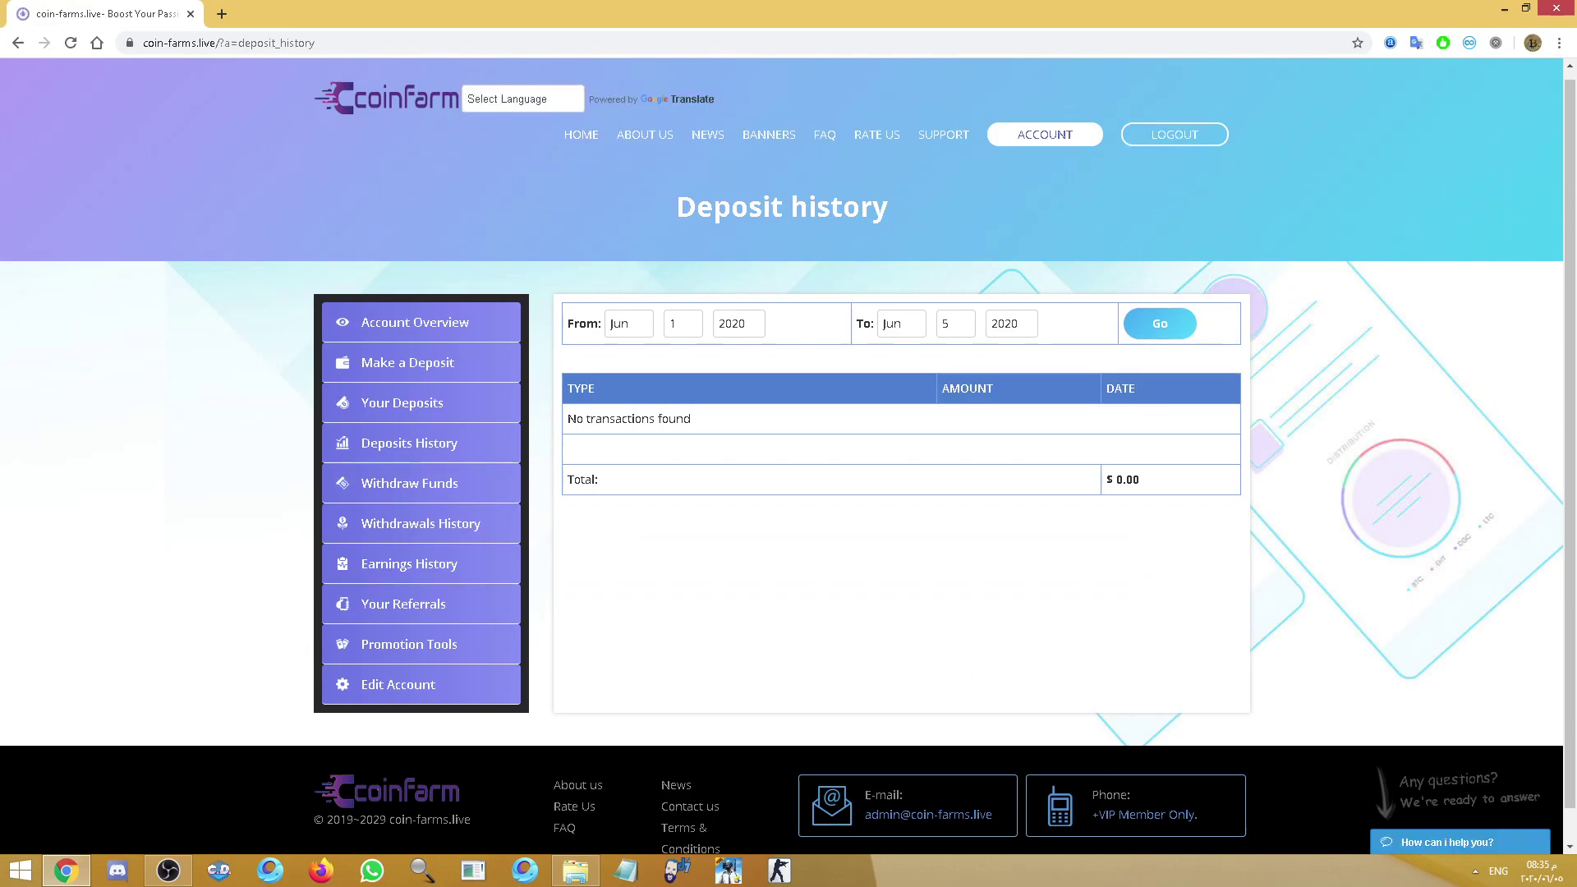
Check the withdrawal page and open the account details for editing
{"action": "left_click", "coordinate": [409, 483]}
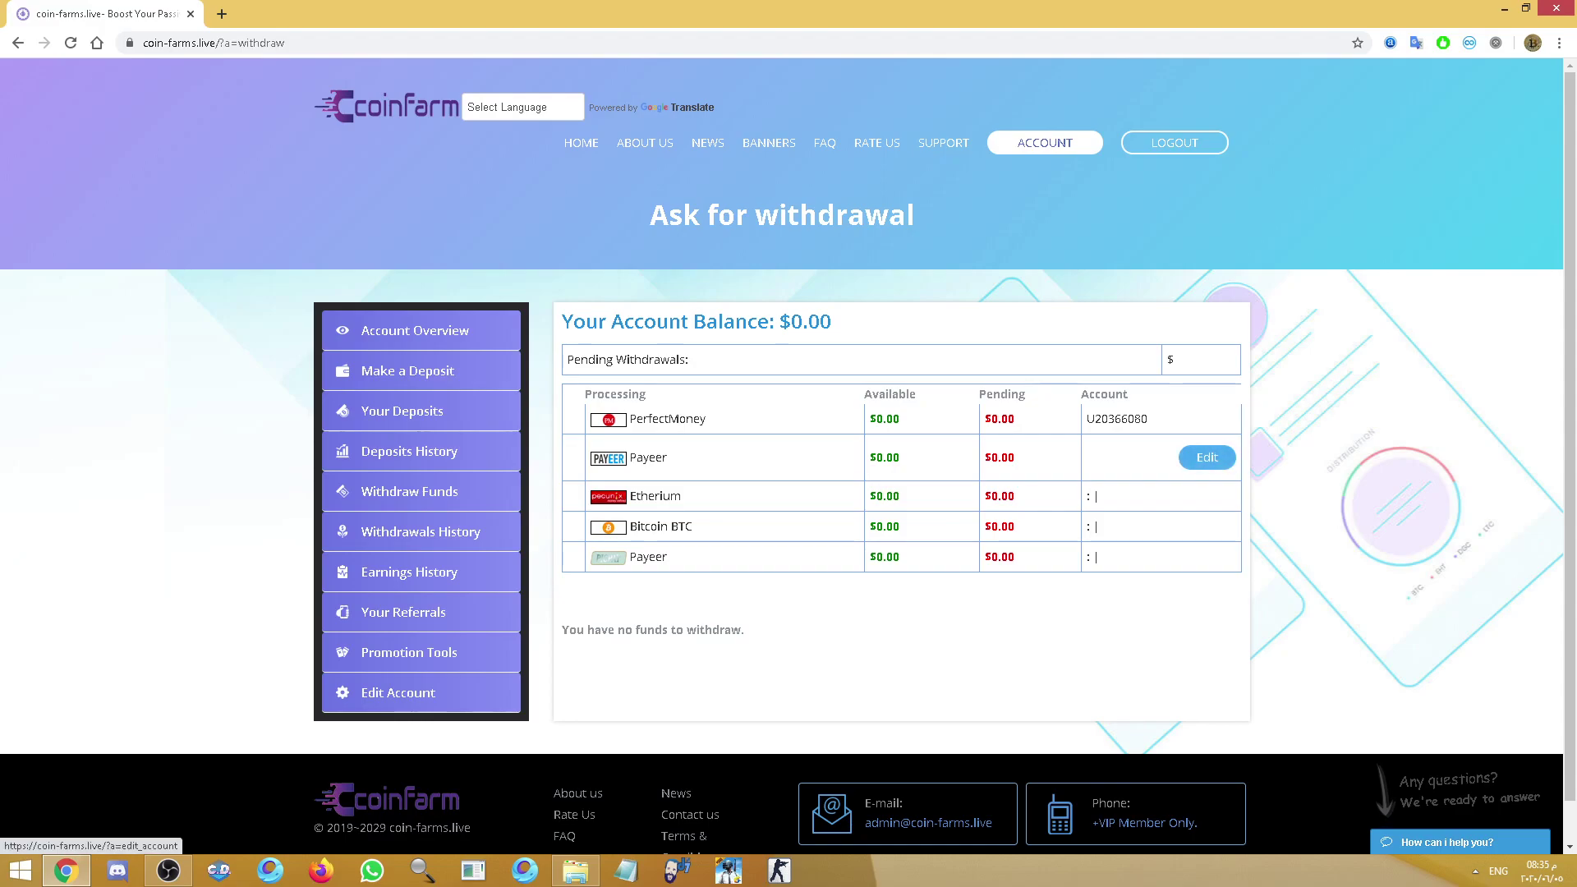
{"action": "left_click", "coordinate": [399, 693]}
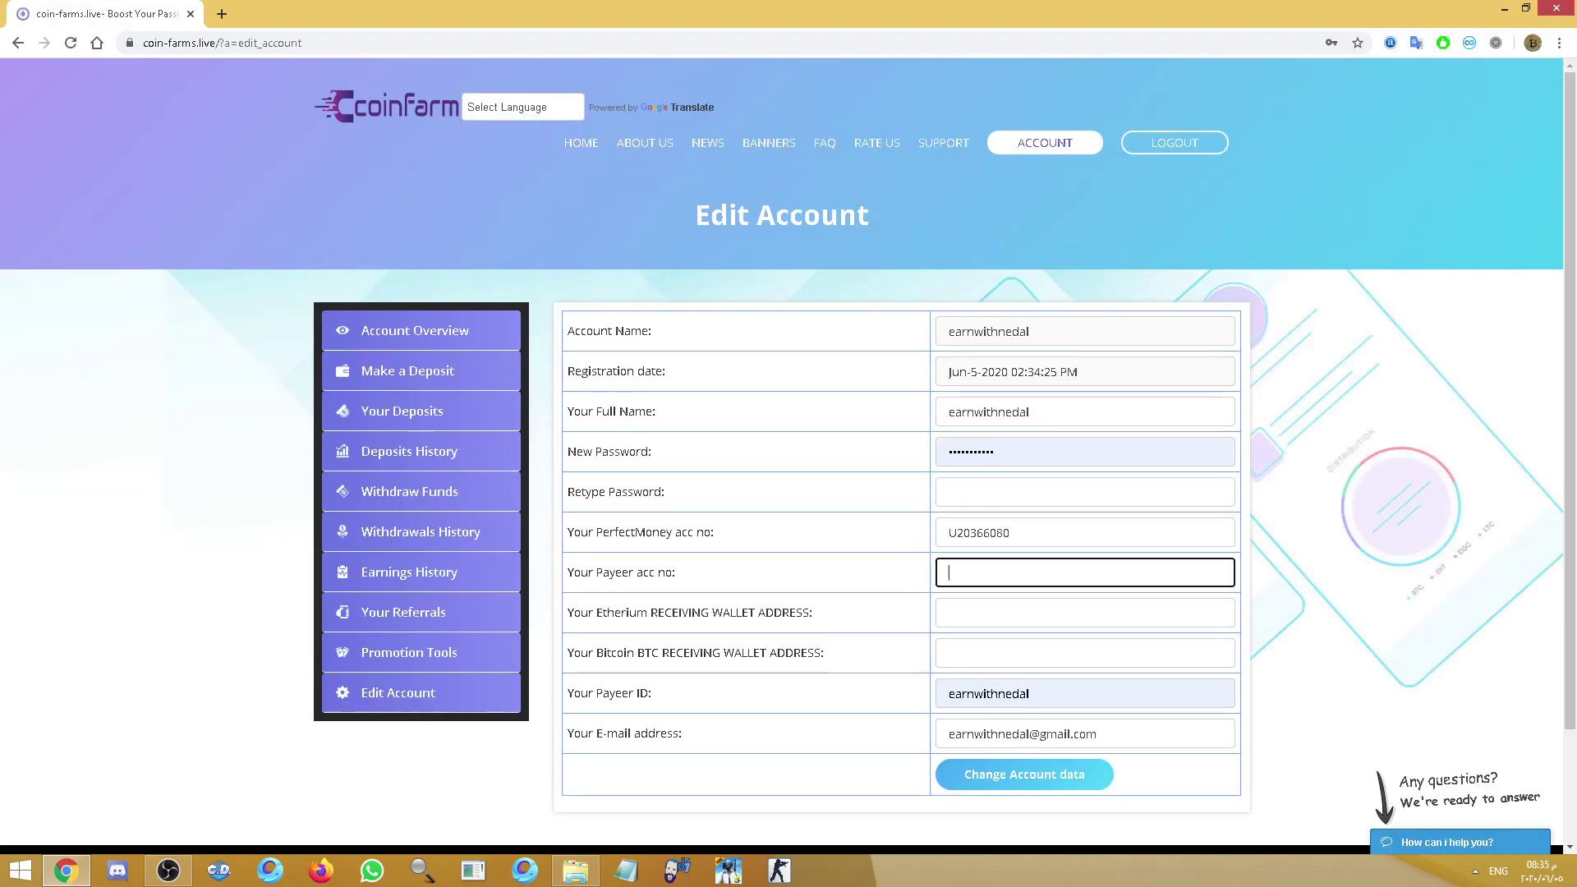
Check the Ethereum and Bitcoin receiving wallet address fields in the account details form
{"action": "left_click", "coordinate": [1084, 613]}
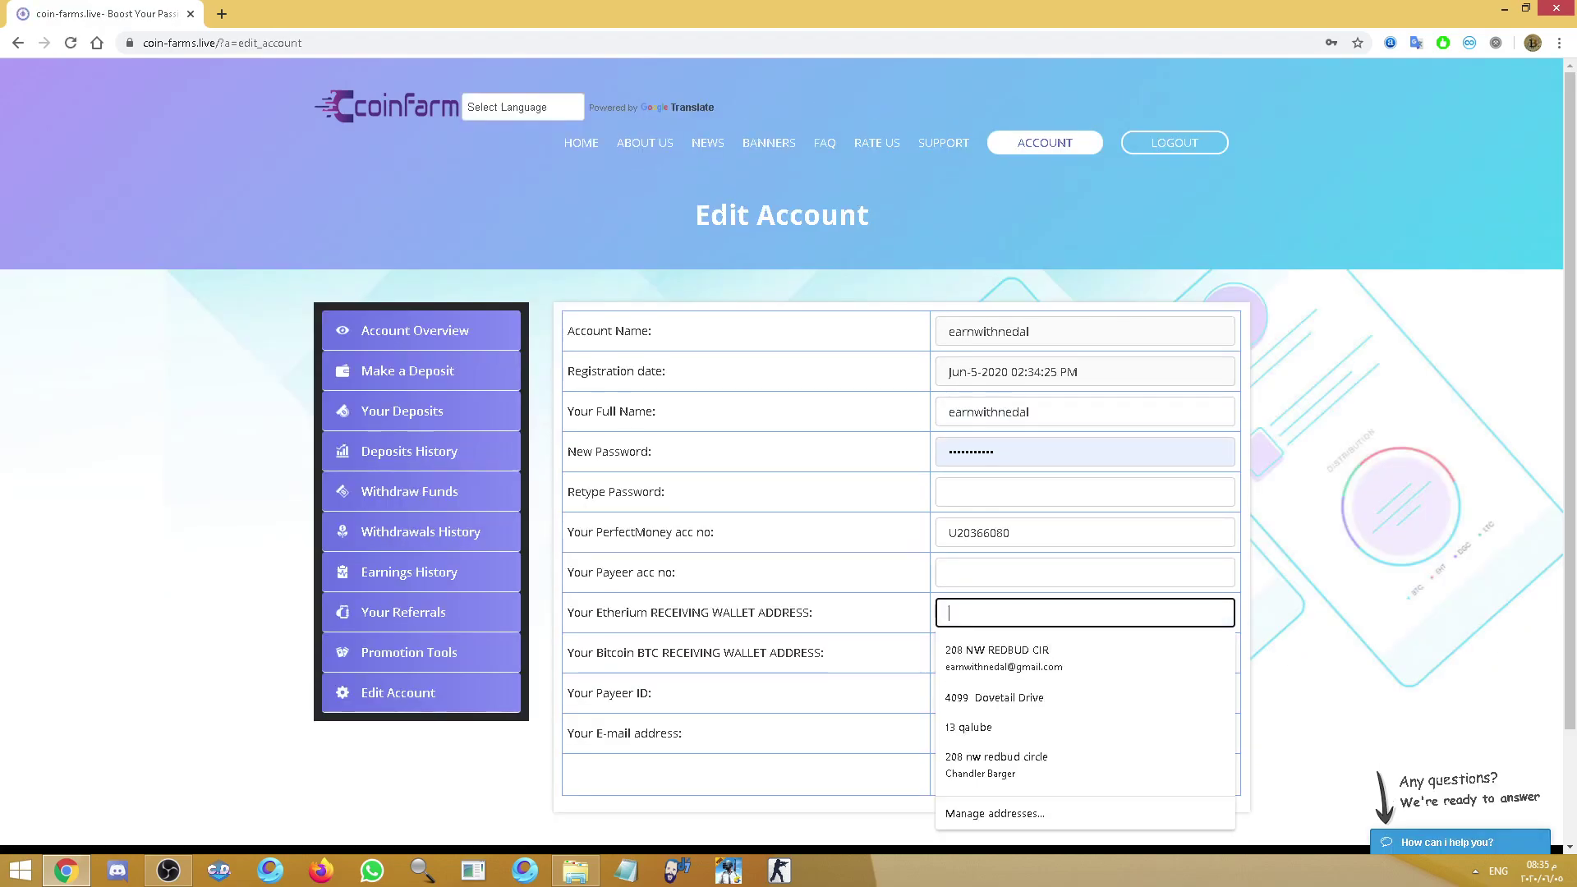
{"action": "left_click", "coordinate": [1085, 654]}
{"action": "left_click", "coordinate": [876, 641]}
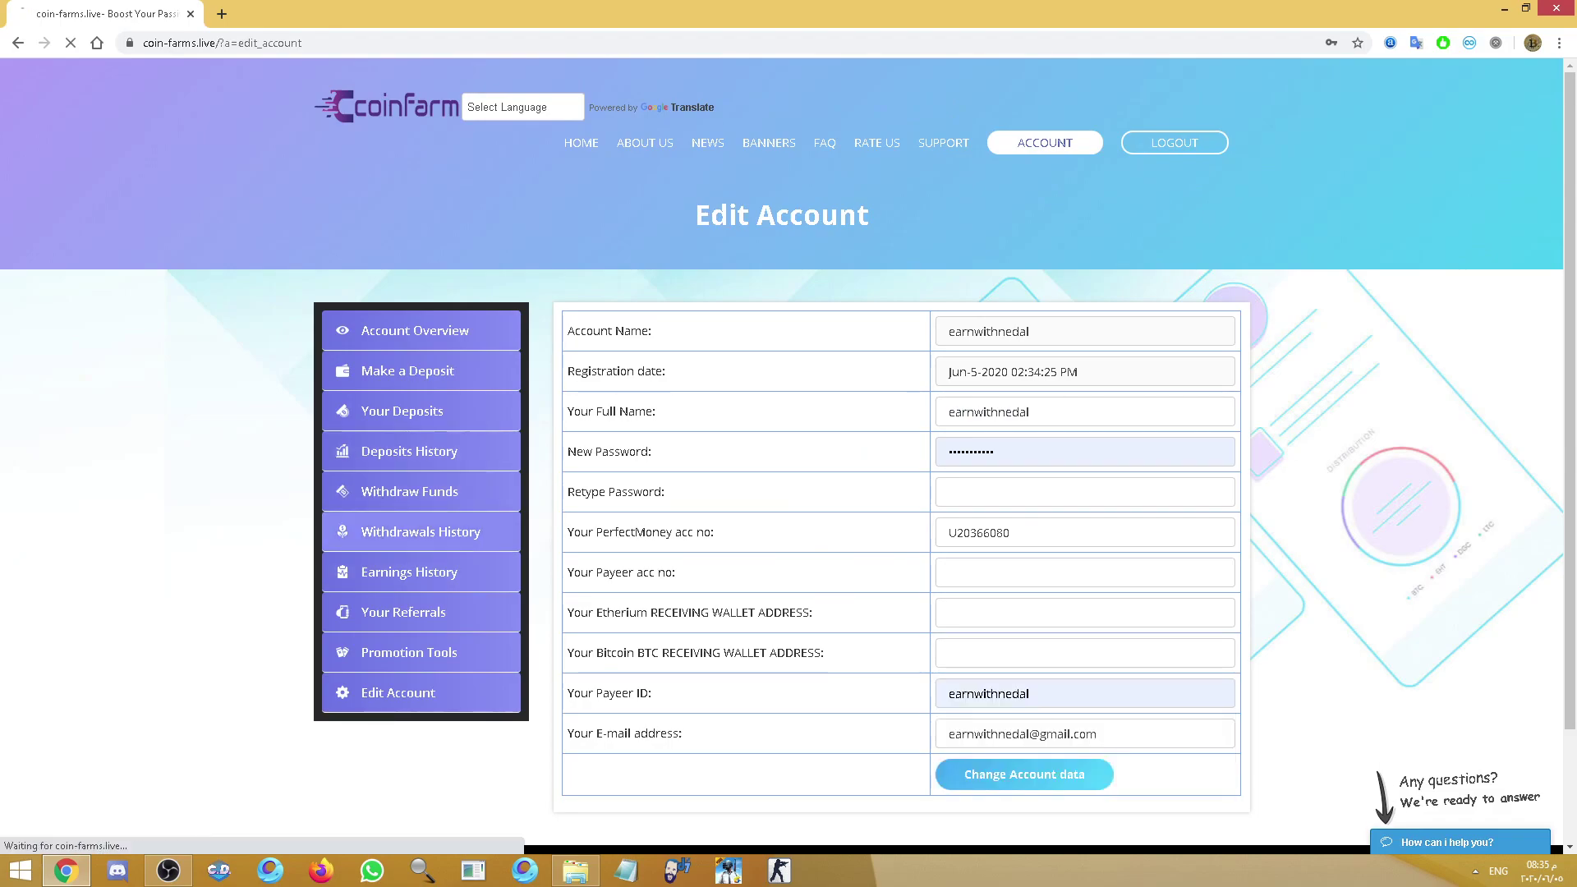
Review the withdrawals history, earnings history, referrals and promotion tools pages, and return to the account editing form
{"action": "left_click", "coordinate": [420, 531]}
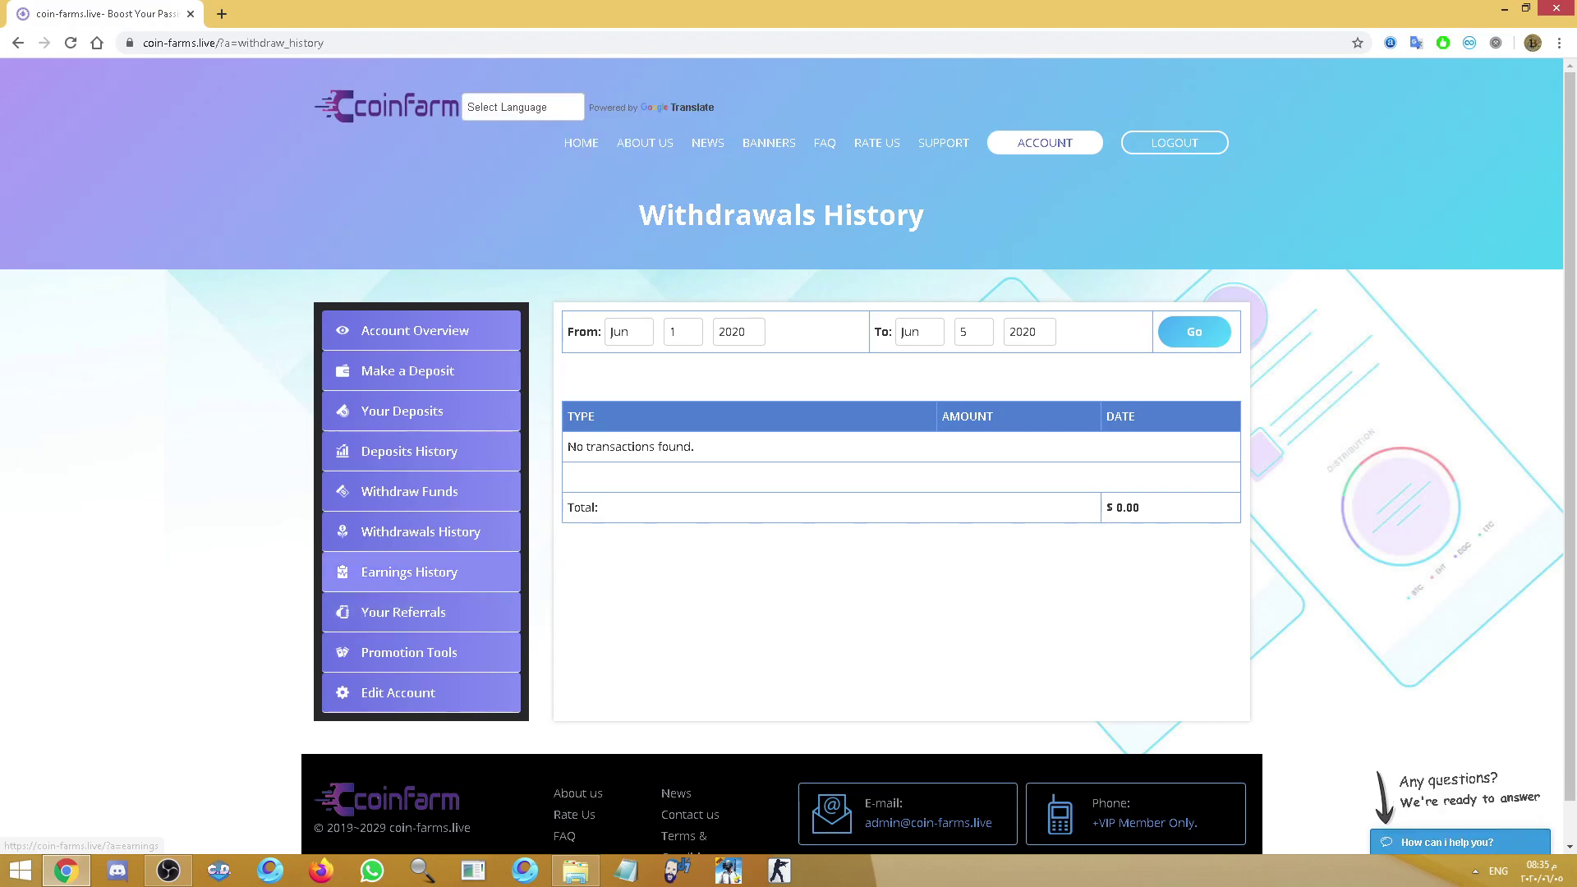
{"action": "left_click", "coordinate": [409, 572]}
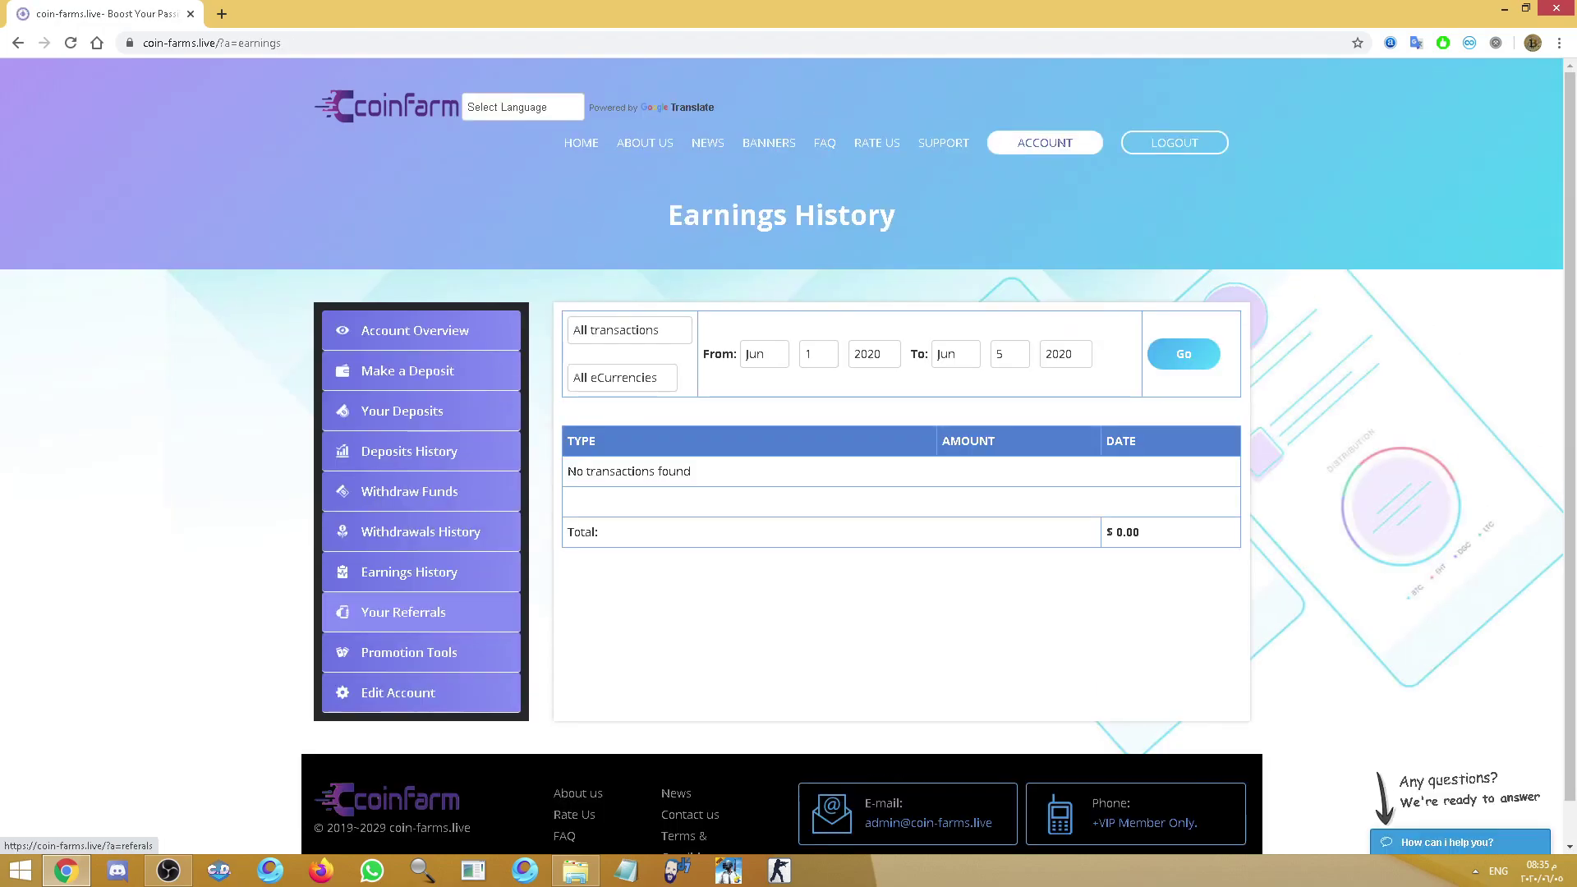
{"action": "left_click", "coordinate": [403, 613]}
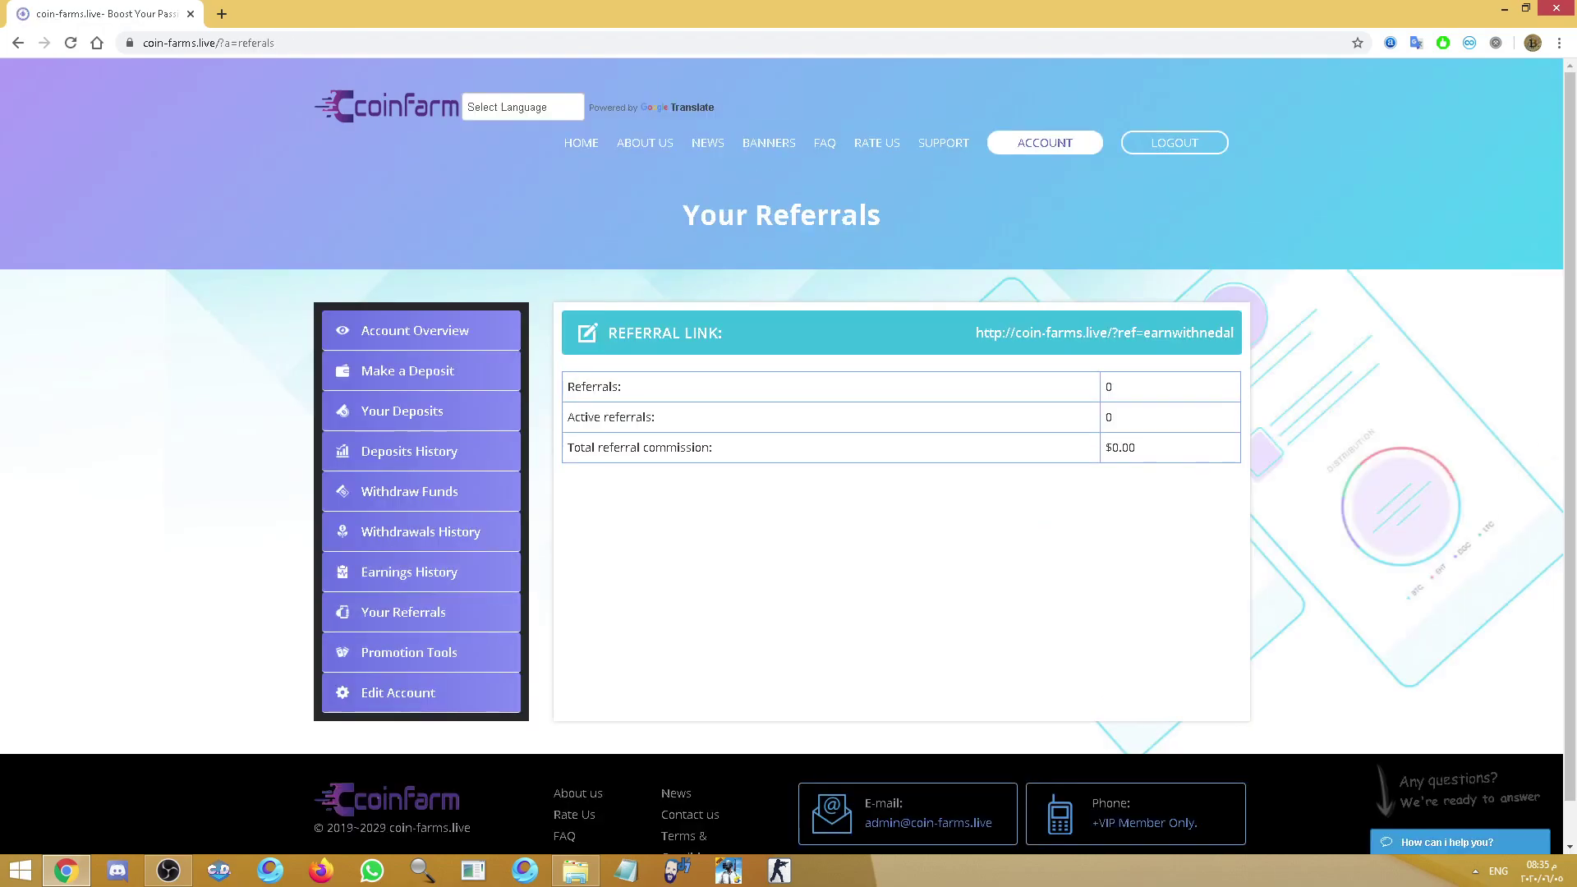
{"action": "left_click", "coordinate": [409, 652]}
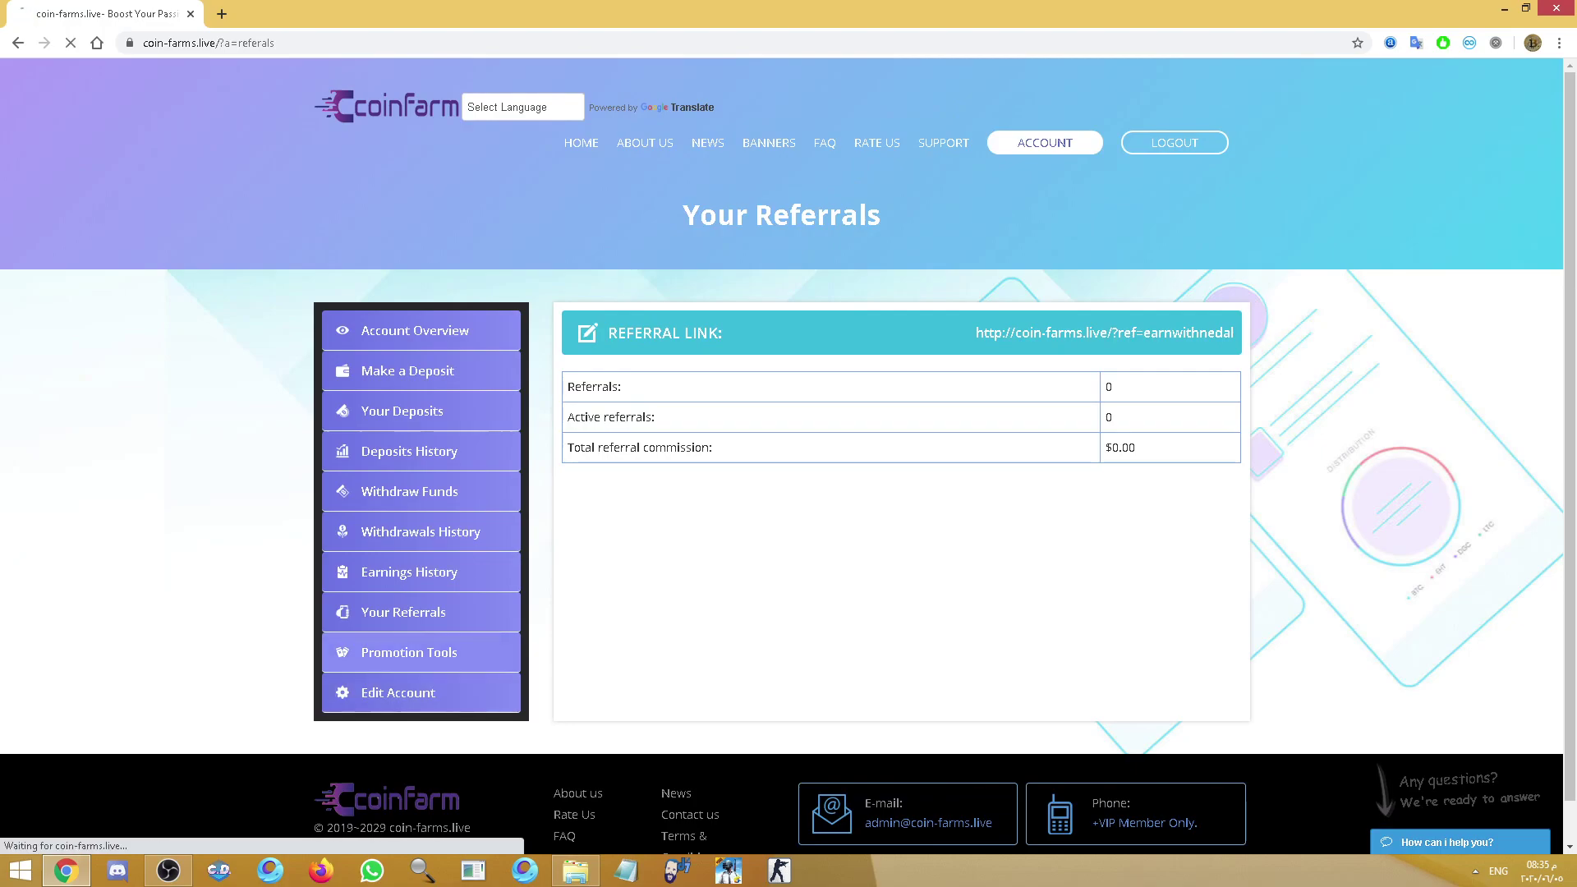
{"action": "left_click", "coordinate": [398, 658]}
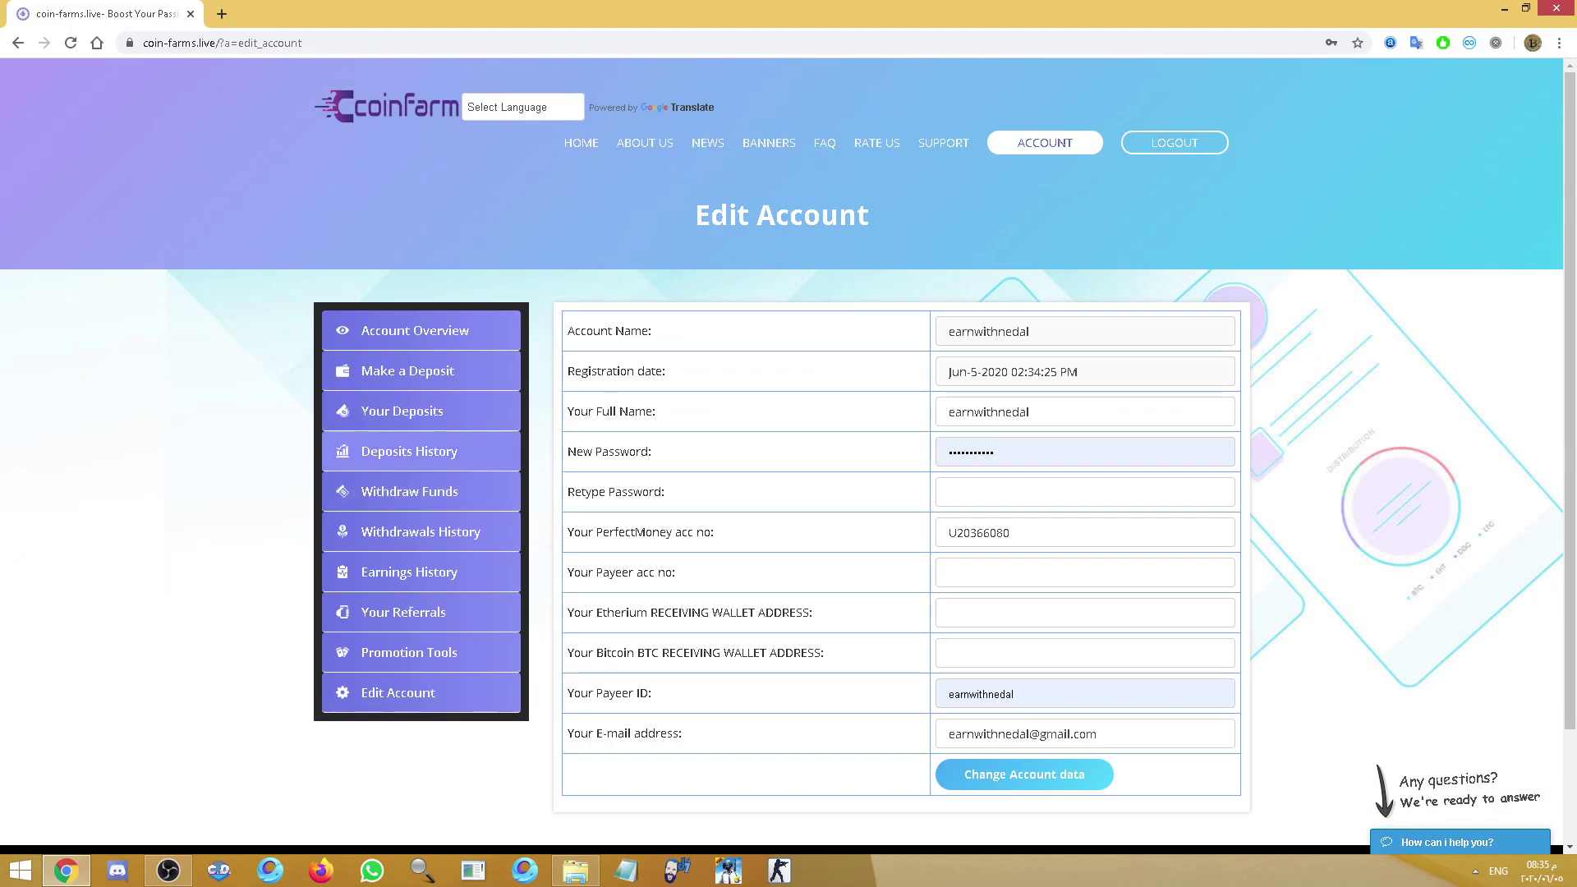
Browse the languages available for translating the site, and close the list without choosing one
{"action": "left_click", "coordinate": [523, 106]}
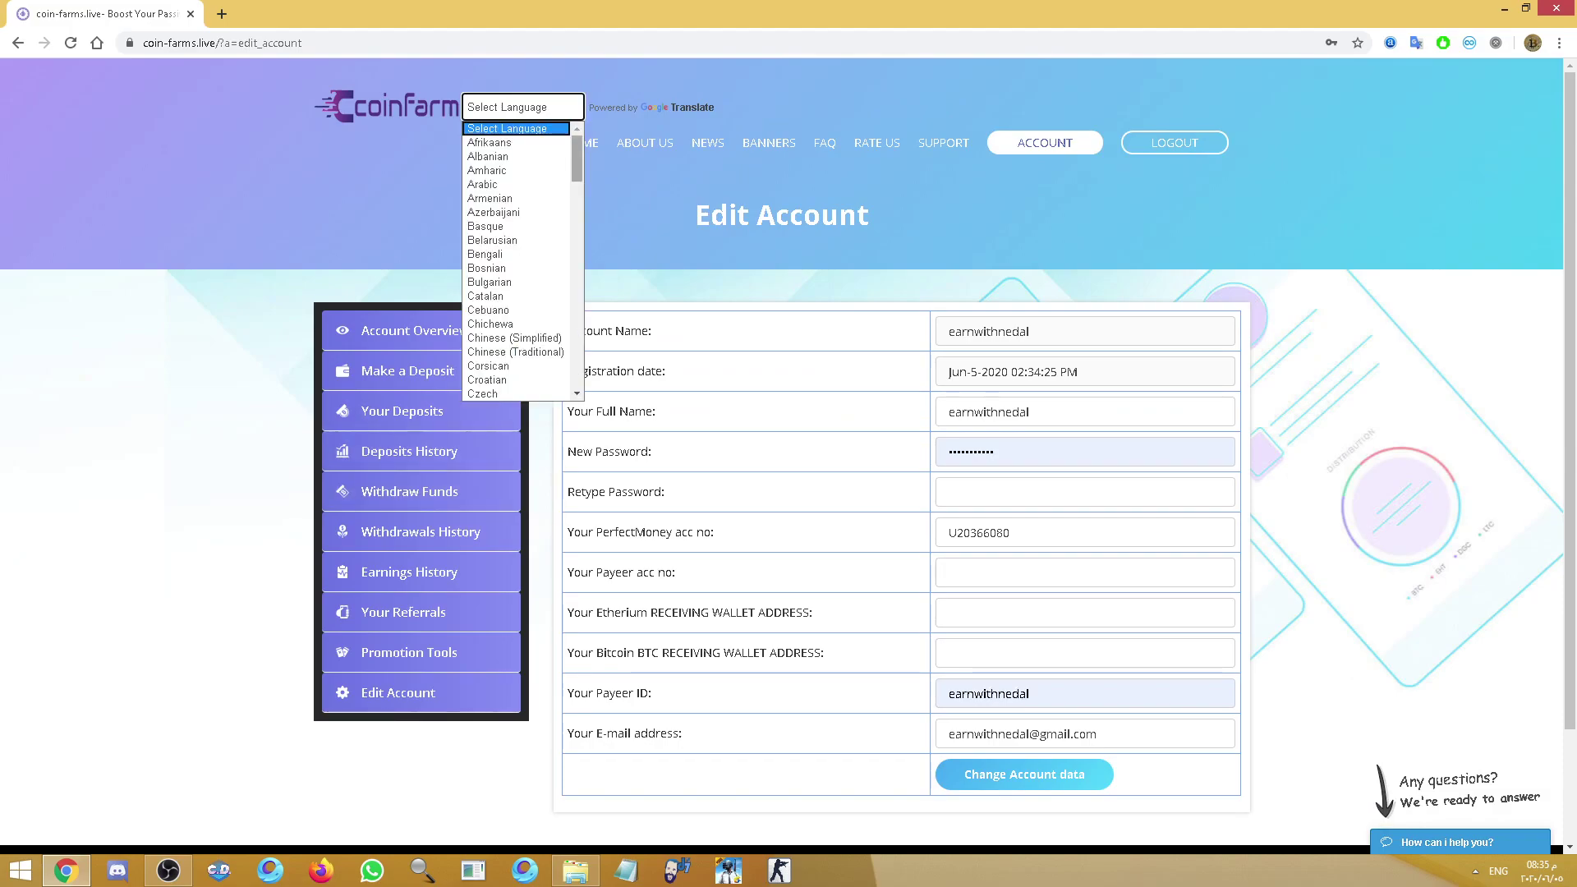
{"action": "key", "text": "Down"}
{"action": "key", "text": "Down"}
{"action": "key", "text": "Down"}
{"action": "key", "text": "Down"}
{"action": "key", "text": "Down"}
{"action": "key", "text": "Down"}
{"action": "key", "text": "Down"}
{"action": "key", "text": "Down"}
{"action": "key", "text": "Down"}
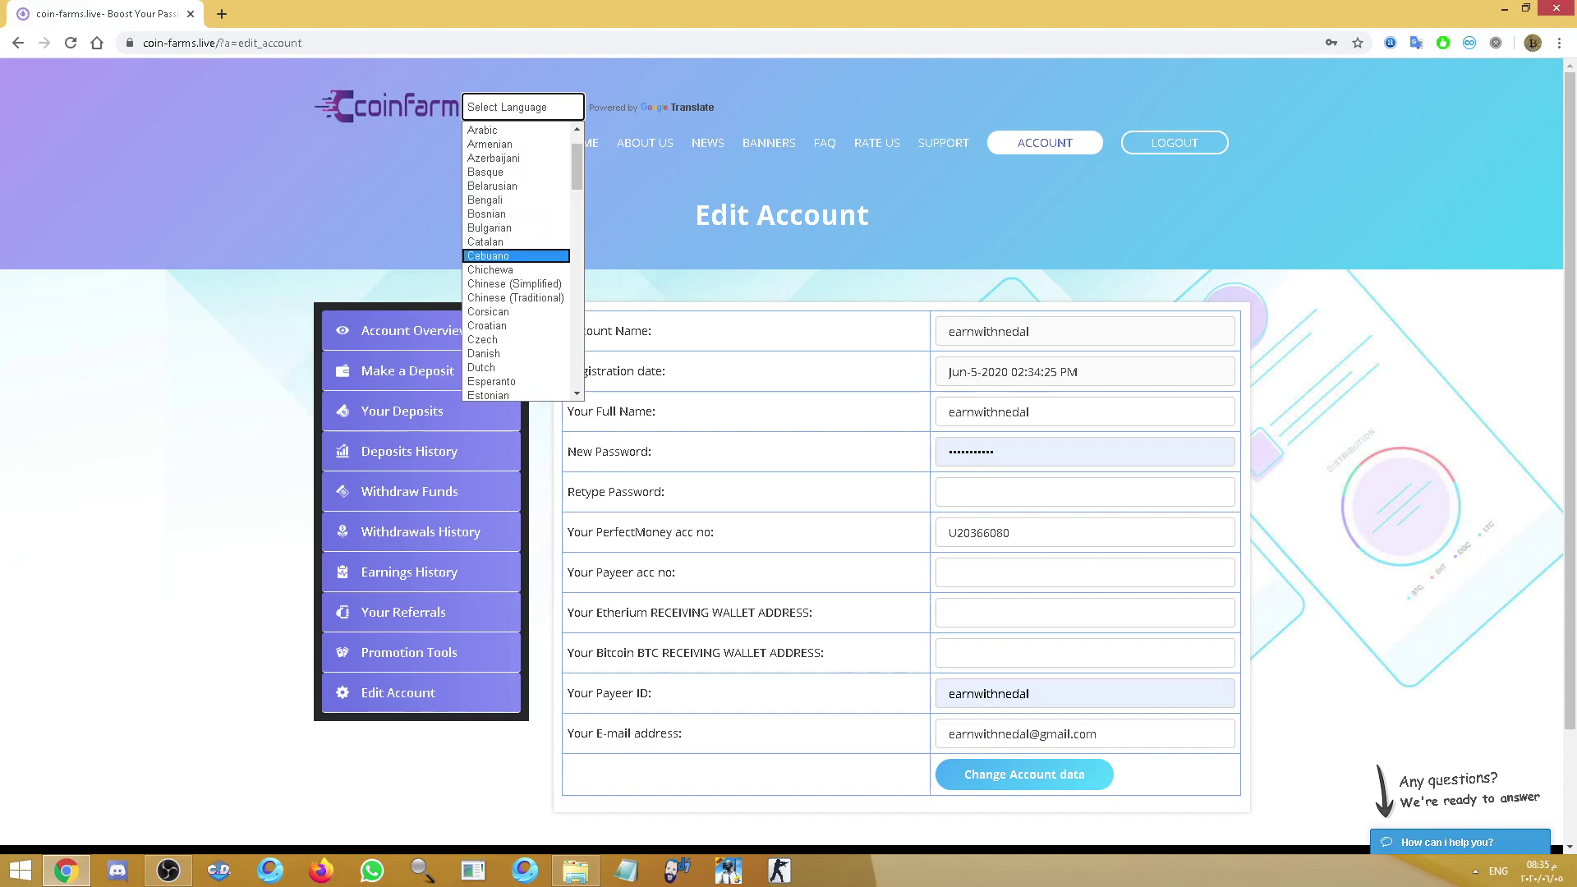
{"action": "key", "text": "Up"}
{"action": "key", "text": "Up"}
{"action": "key", "text": "Up"}
{"action": "key", "text": "Up"}
{"action": "key", "text": "Up"}
{"action": "key", "text": "Up"}
{"action": "key", "text": "Up"}
{"action": "key", "text": "Escape"}
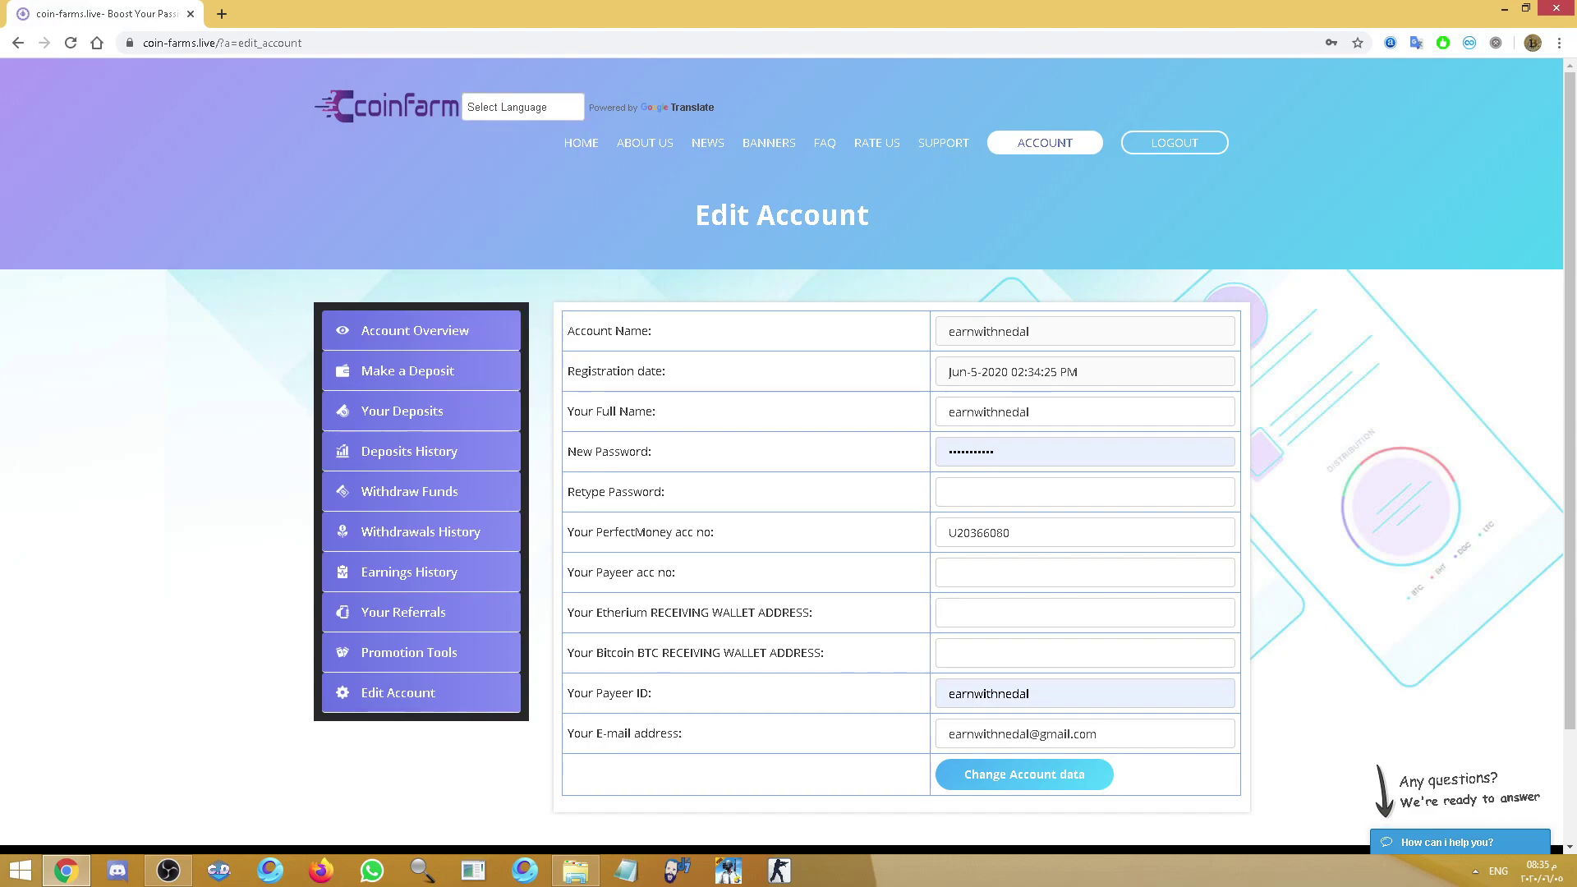
{"action": "key", "text": "alt+Down"}
{"action": "key", "text": "Down"}
{"action": "key", "text": "Down"}
{"action": "key", "text": "Down"}
{"action": "mouse_move", "coordinate": [578, 159]}
{"action": "left_mouse_down"}
{"action": "mouse_move", "coordinate": [578, 367]}
{"action": "mouse_move", "coordinate": [578, 163]}
{"action": "left_mouse_up"}
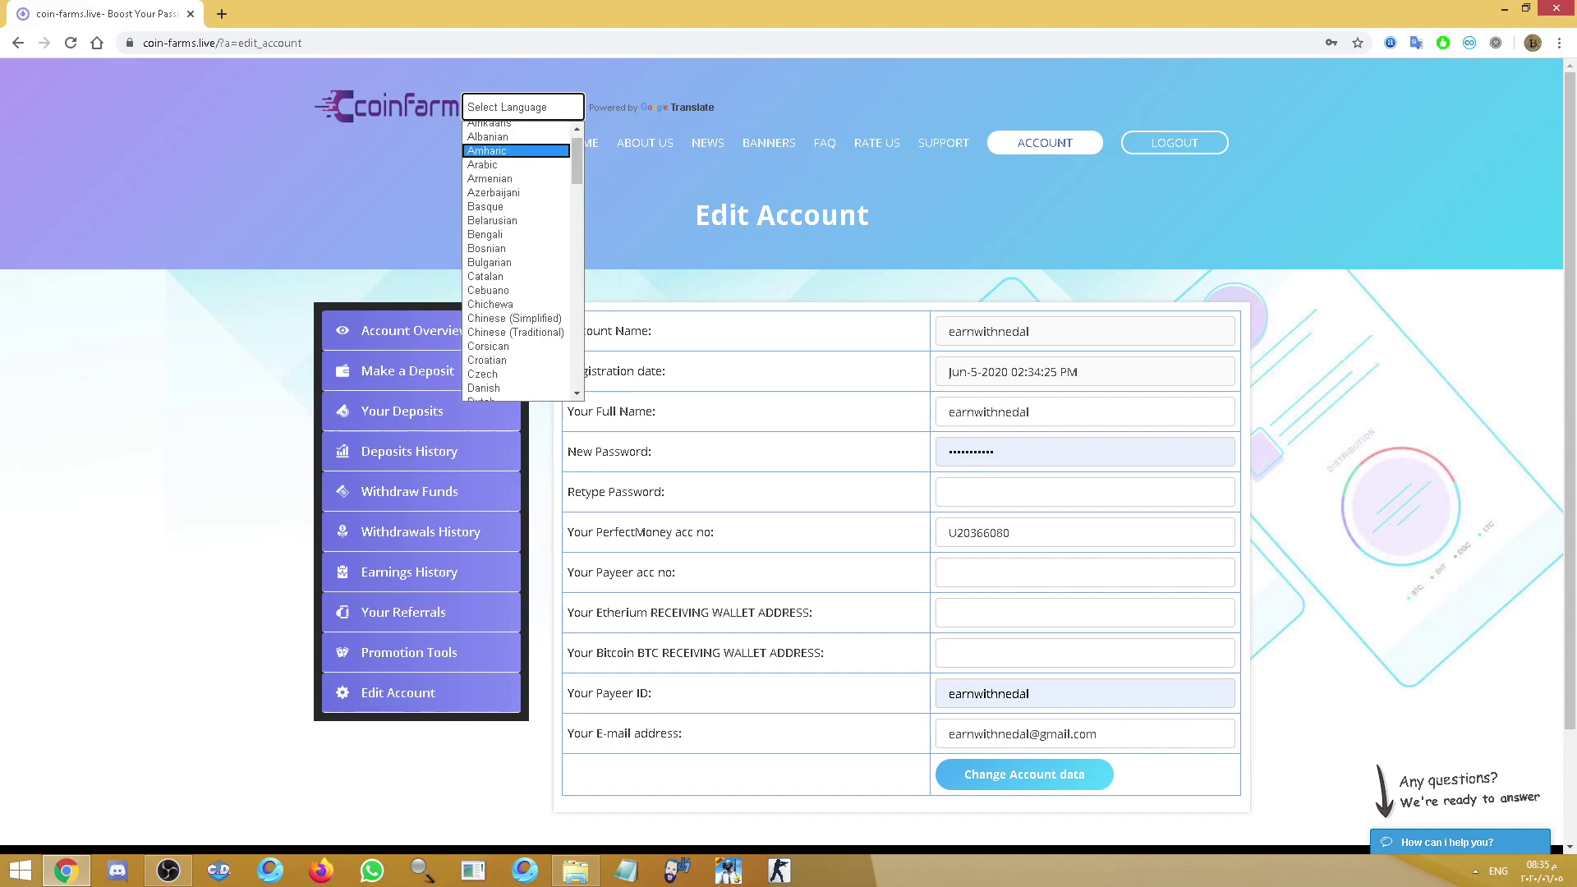
{"action": "key", "text": "Escape"}
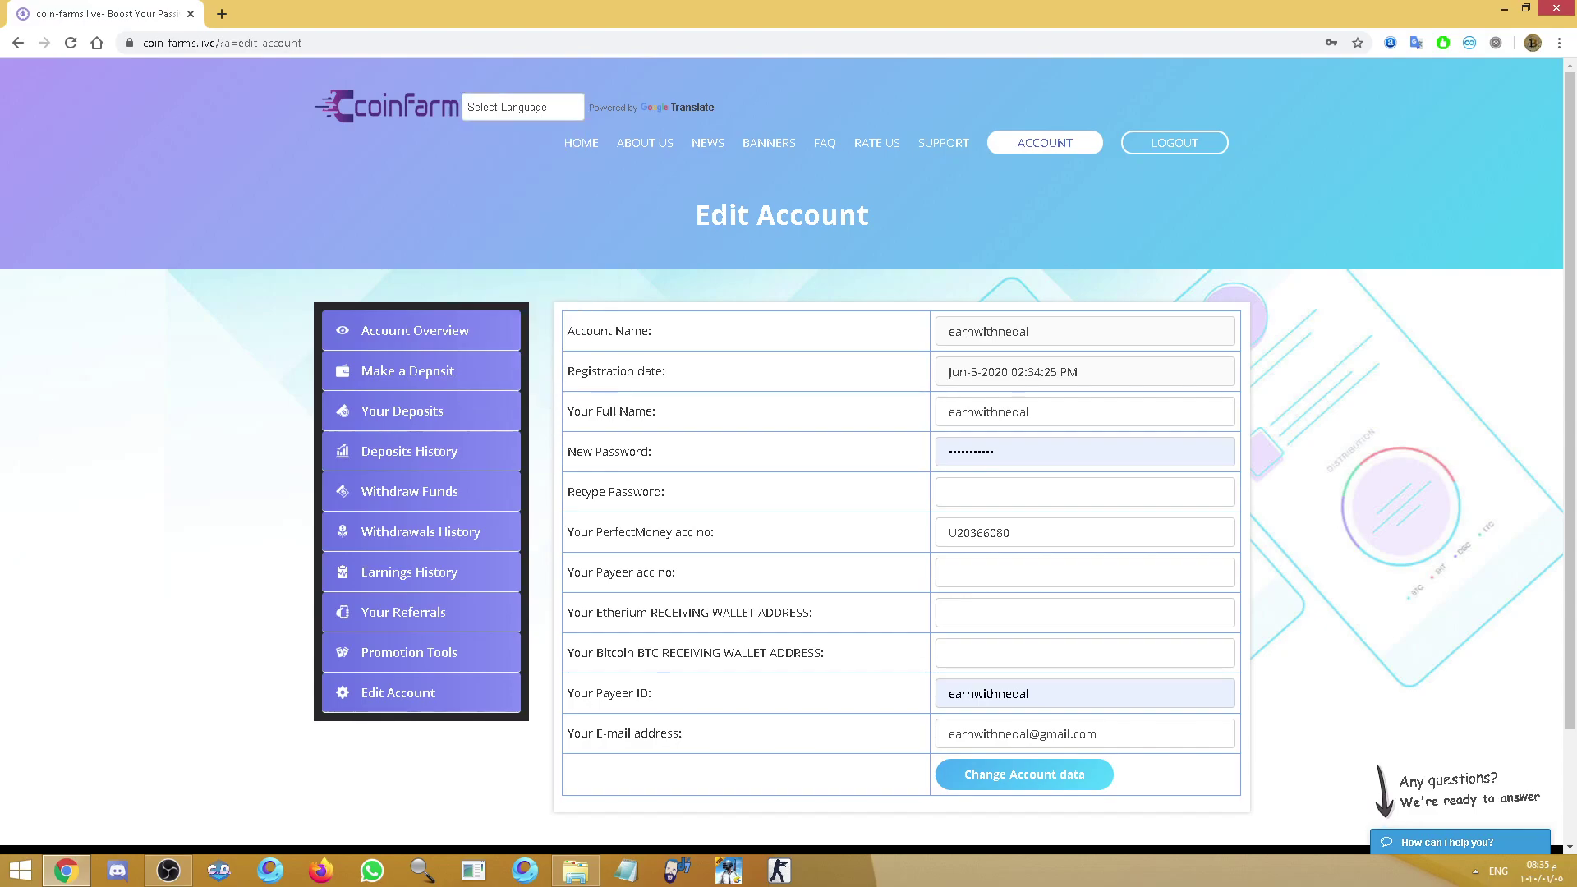
Open the account overview and review its balance, deposit, earnings and withdrawal summaries
{"action": "left_click", "coordinate": [415, 330]}
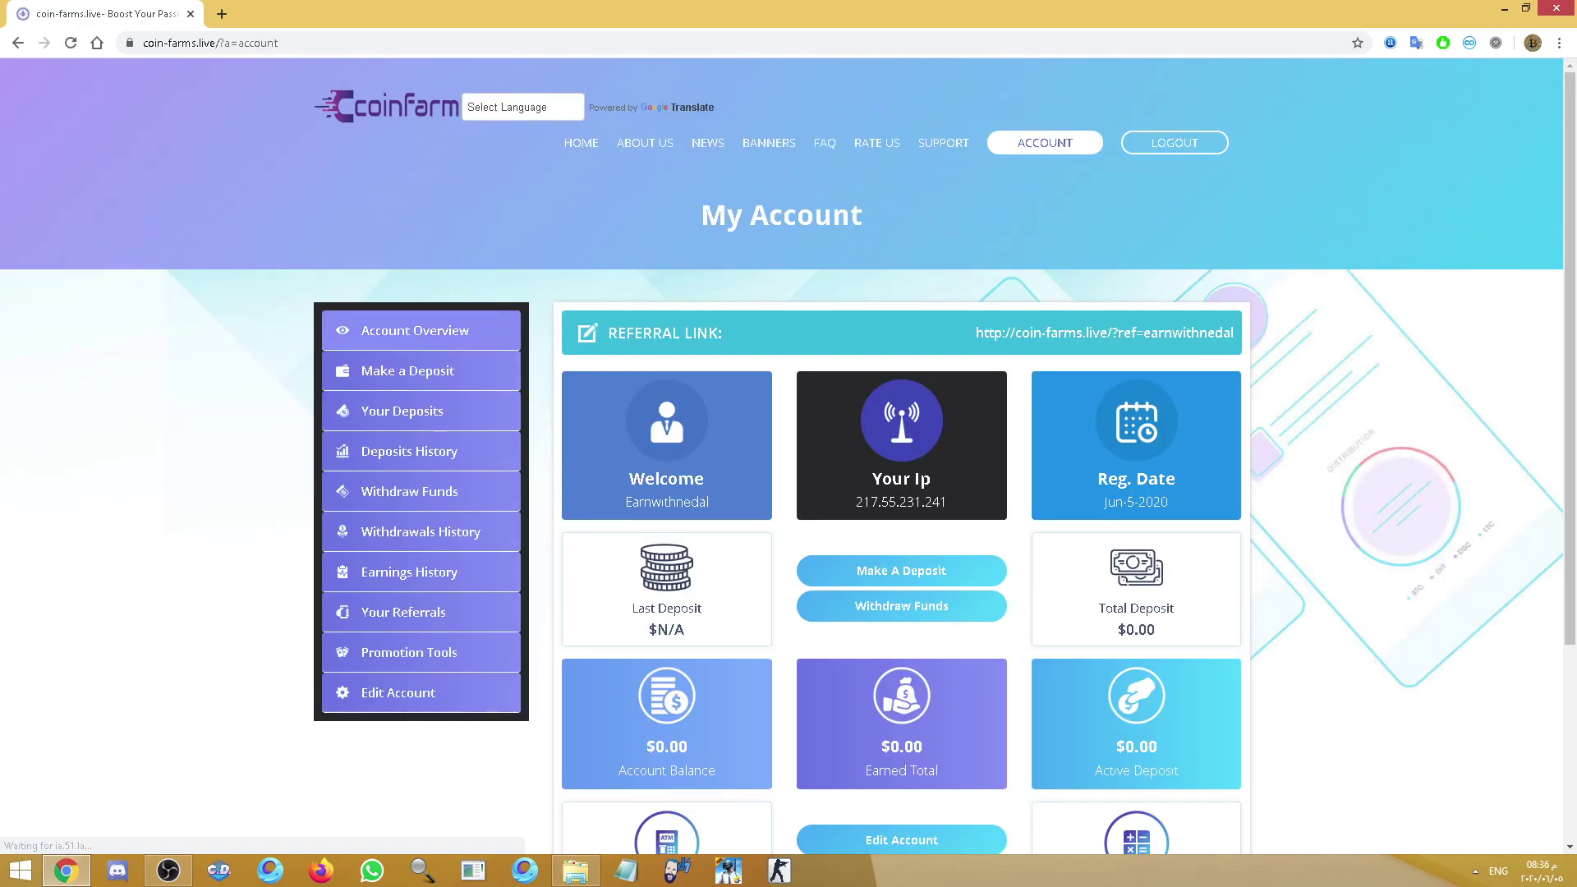
{"action": "scroll", "coordinate": [783, 456], "scroll_direction": "down", "scroll_amount": 2}
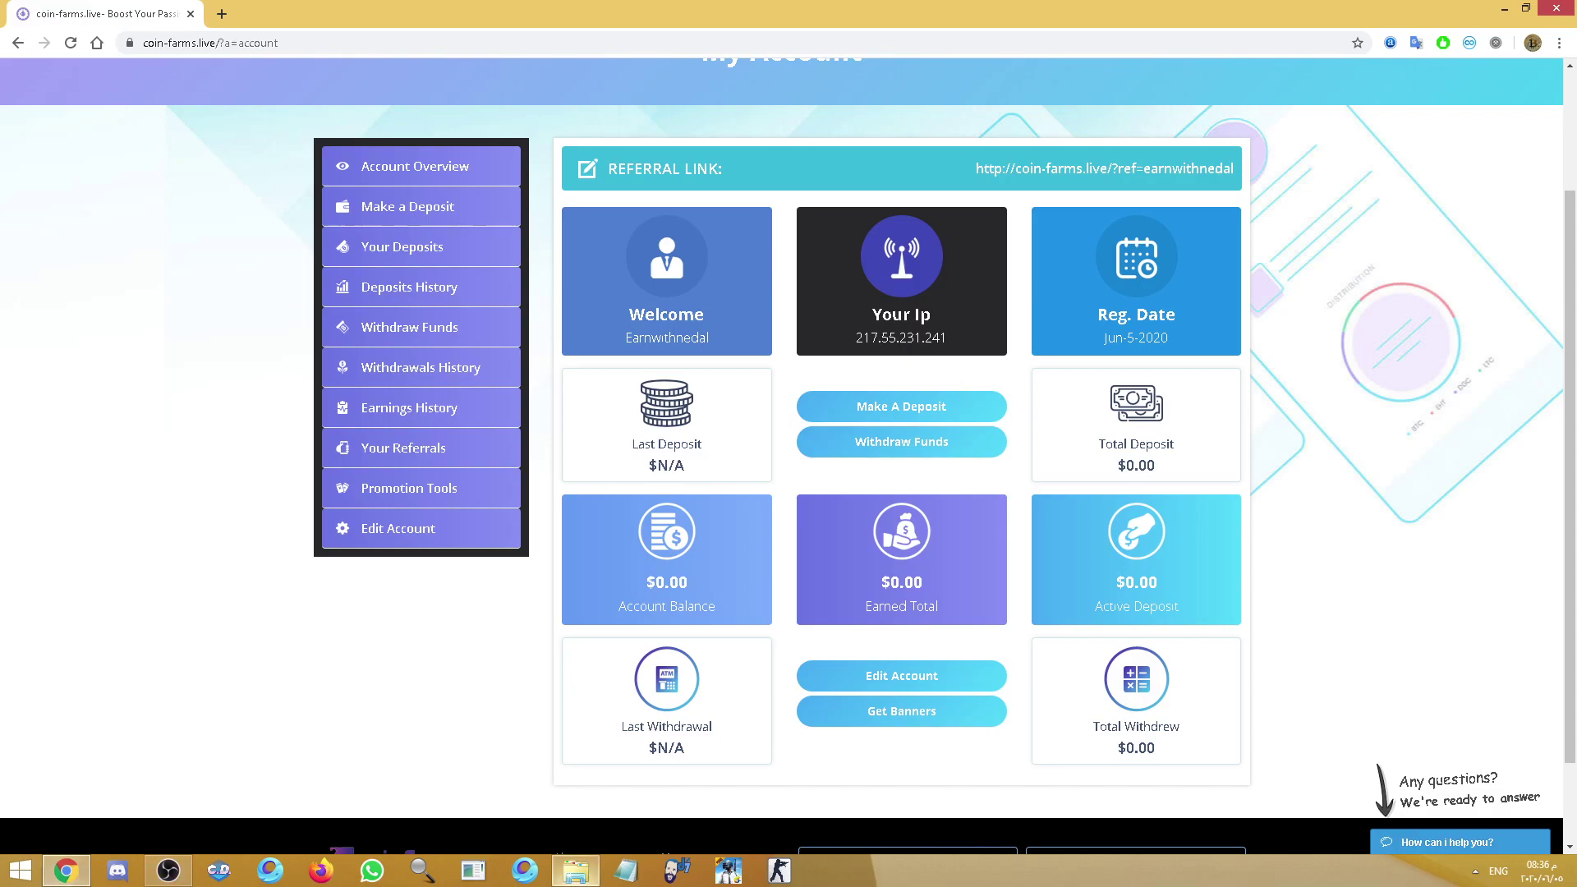
Switch to the Payment proofs folder in File Explorer and view images 1 and 2 maximized, closing each after viewing
{"action": "mouse_move", "coordinate": [575, 871]}
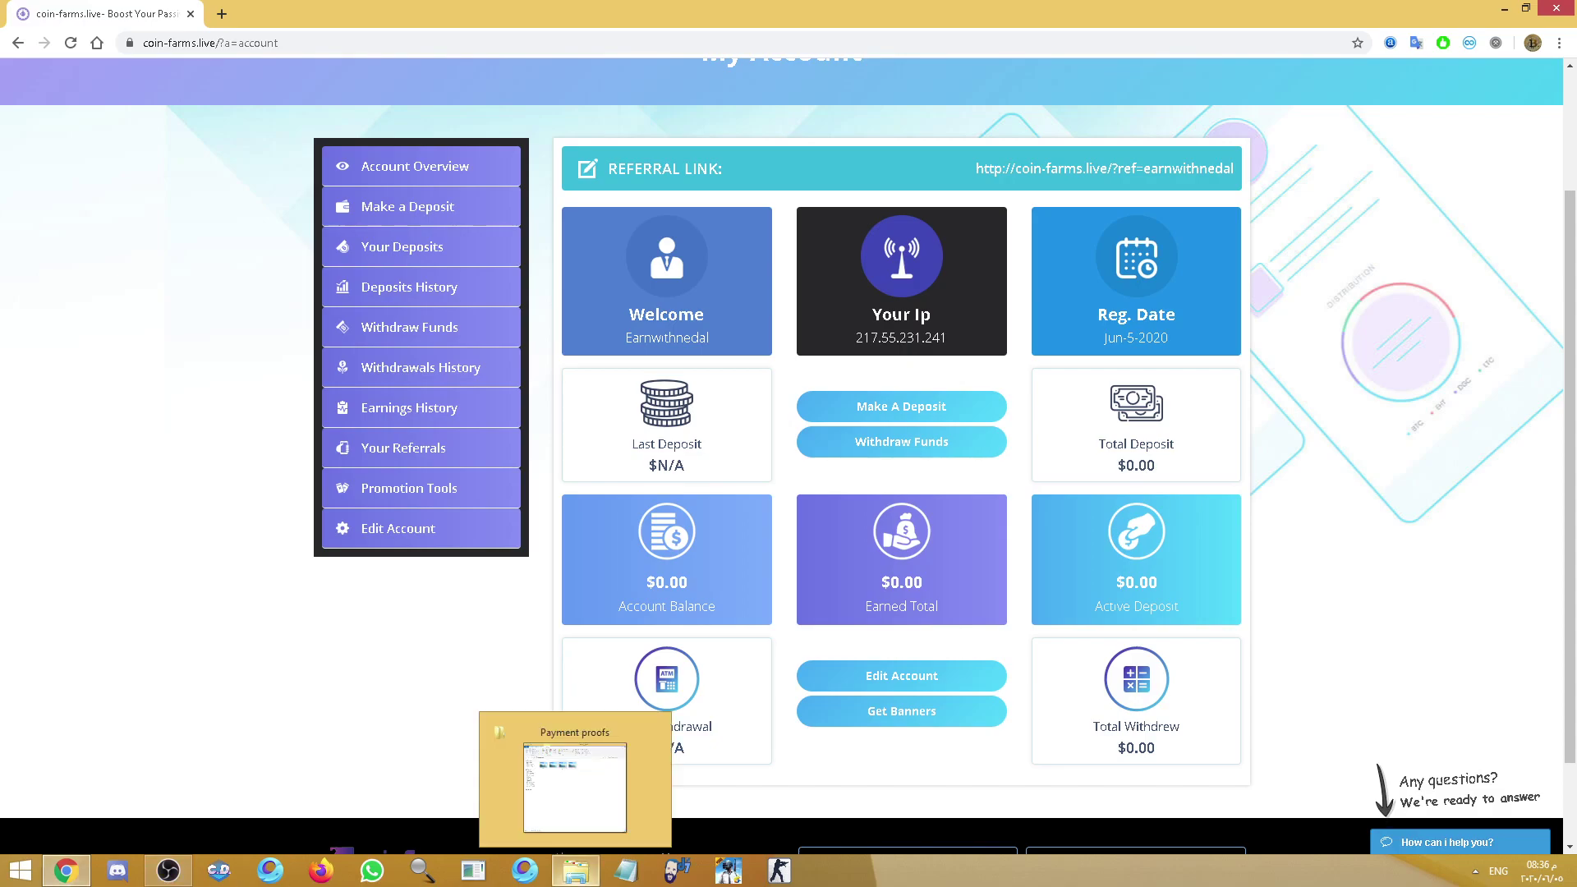
{"action": "left_click", "coordinate": [575, 871]}
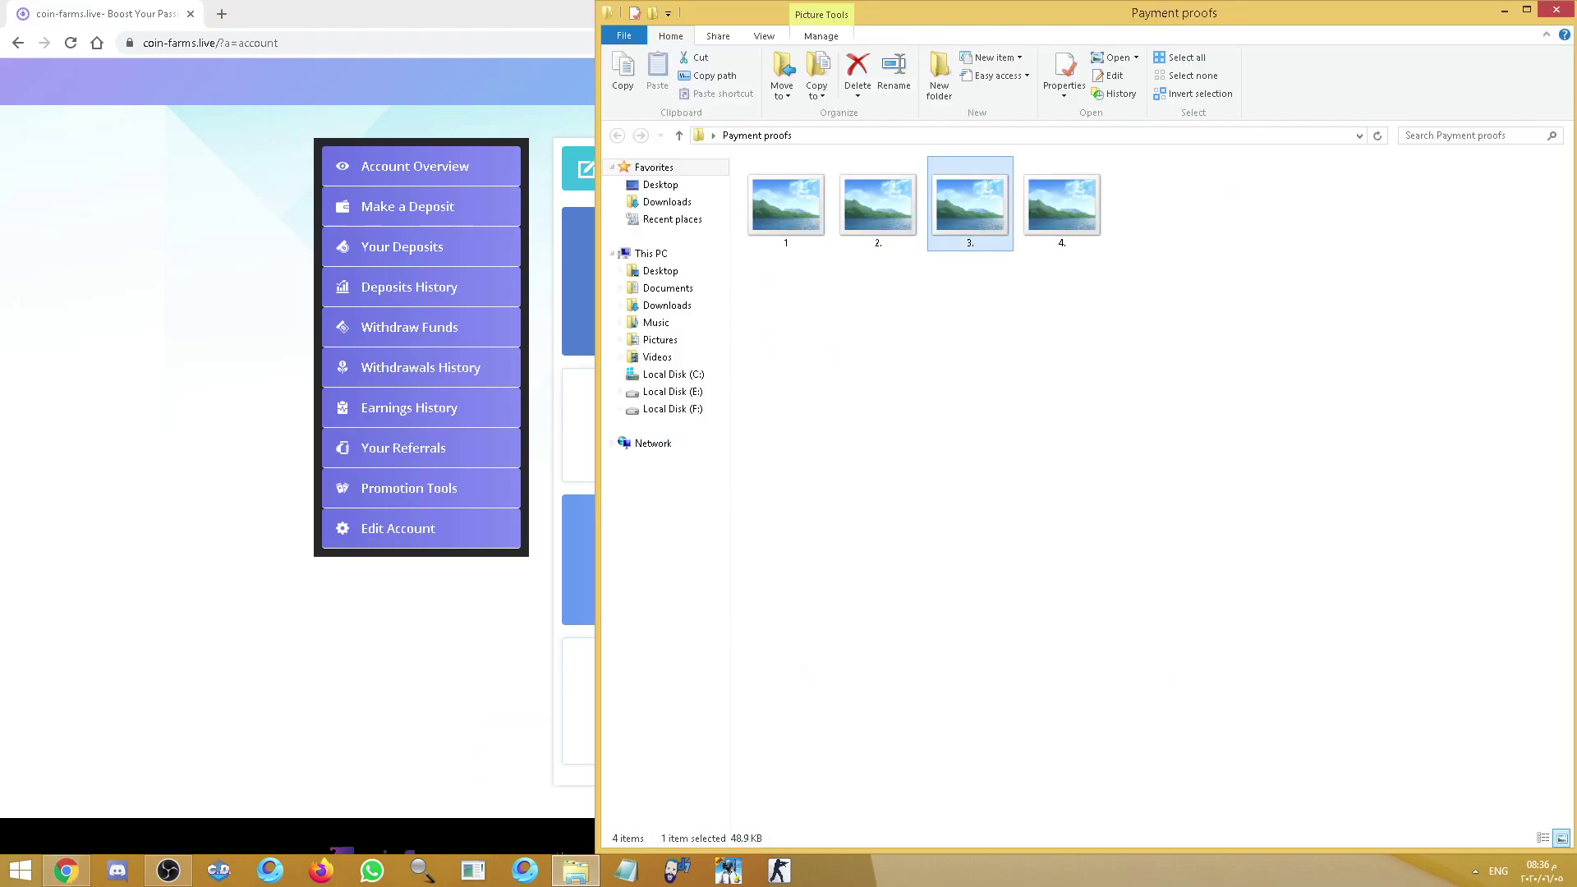
{"action": "double_click", "coordinate": [787, 206]}
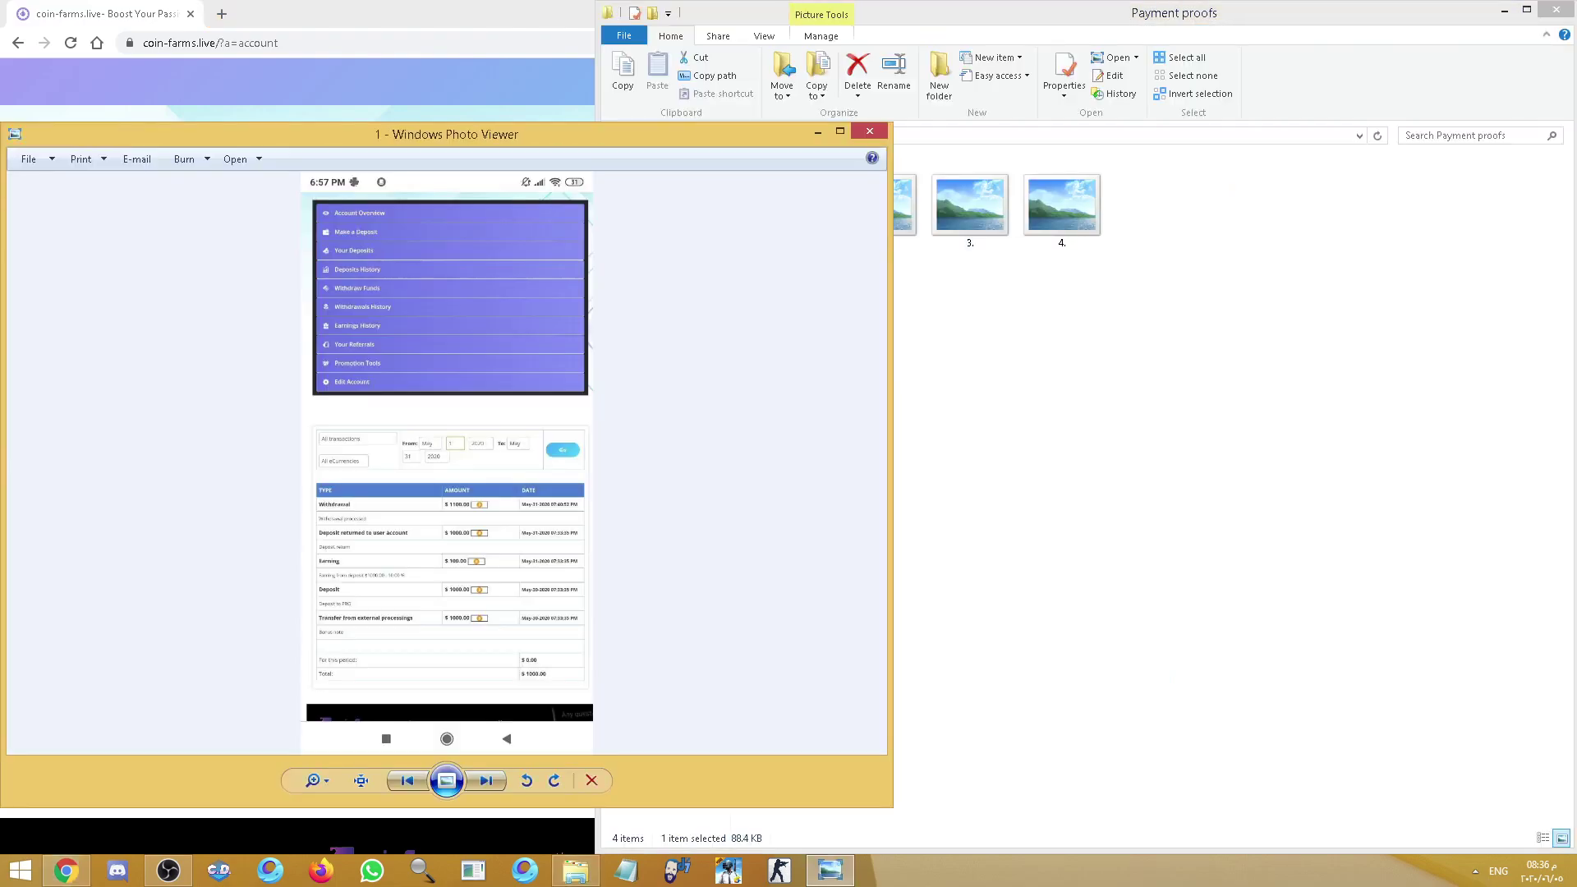
{"action": "left_click", "coordinate": [840, 132]}
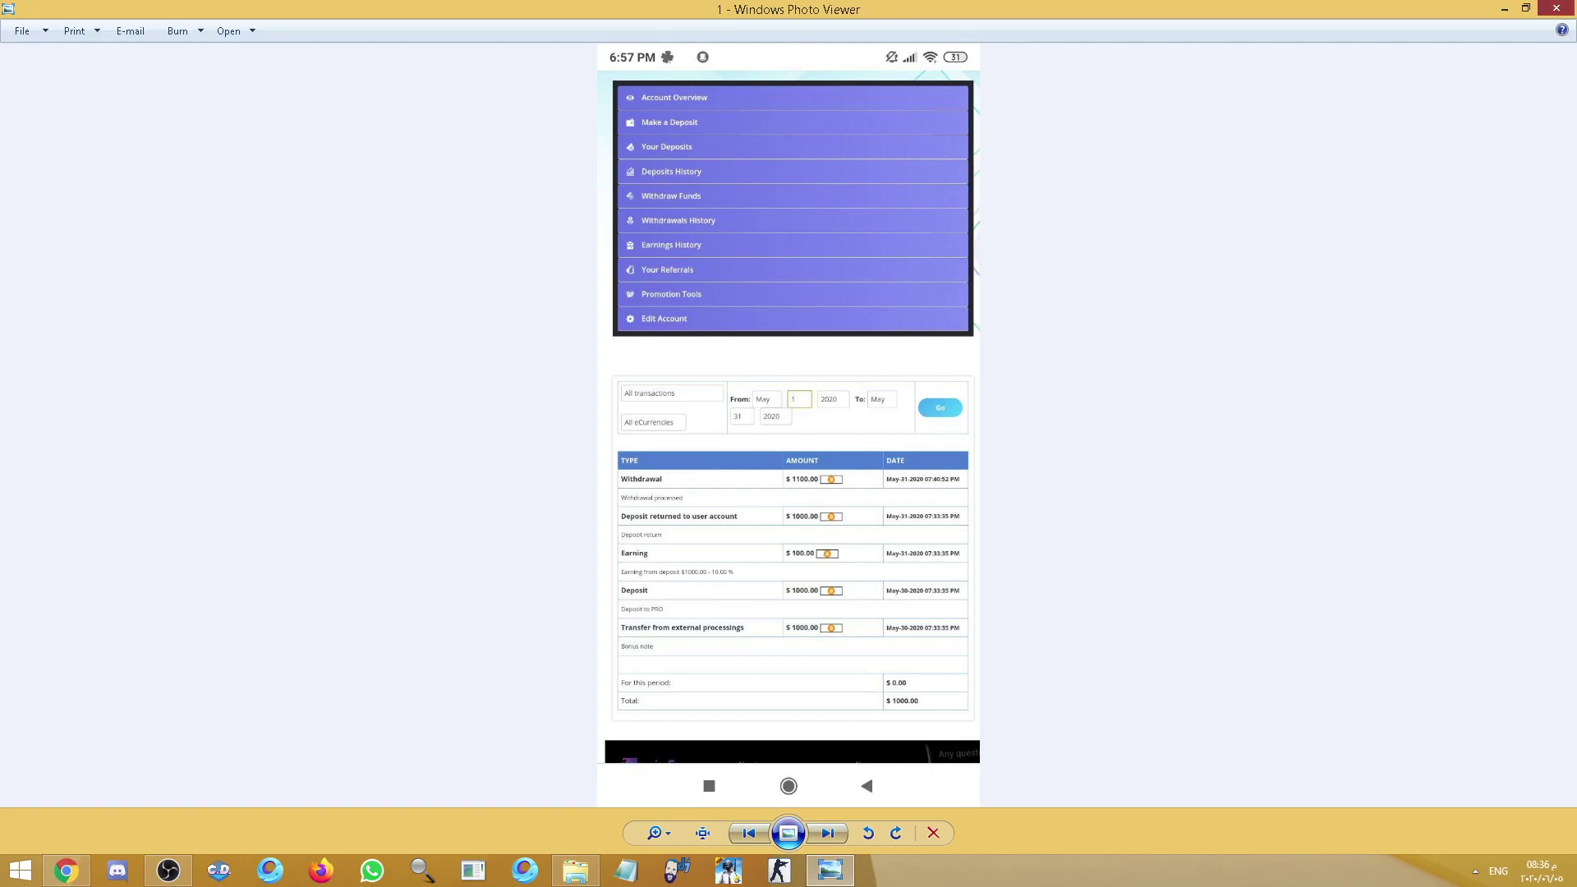
{"action": "left_click", "coordinate": [1556, 9]}
{"action": "double_click", "coordinate": [879, 206]}
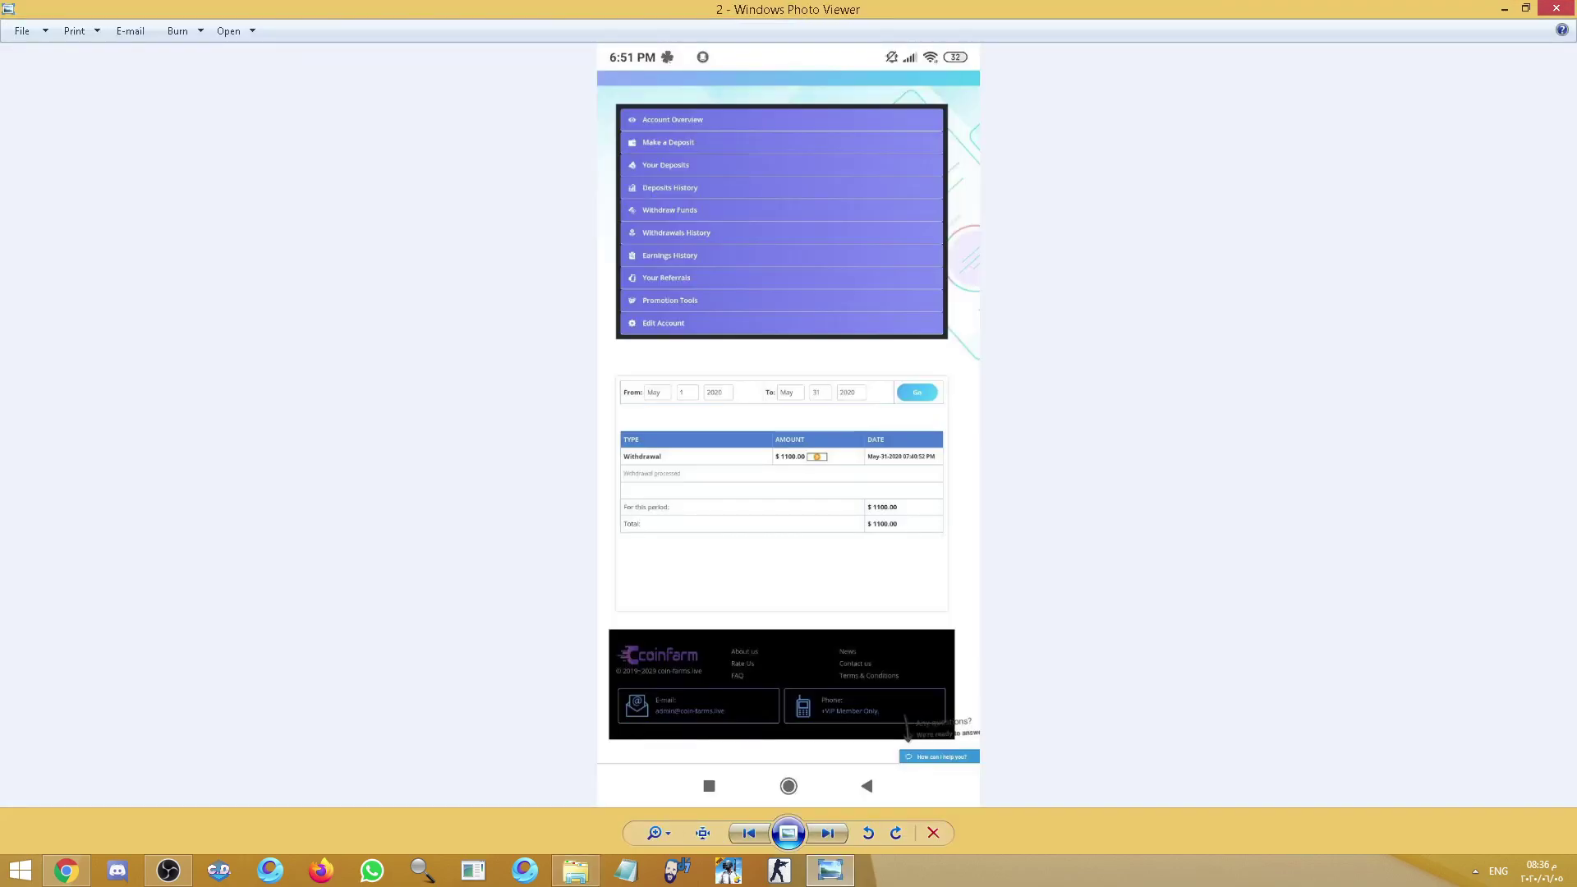
{"action": "left_click", "coordinate": [1556, 8]}
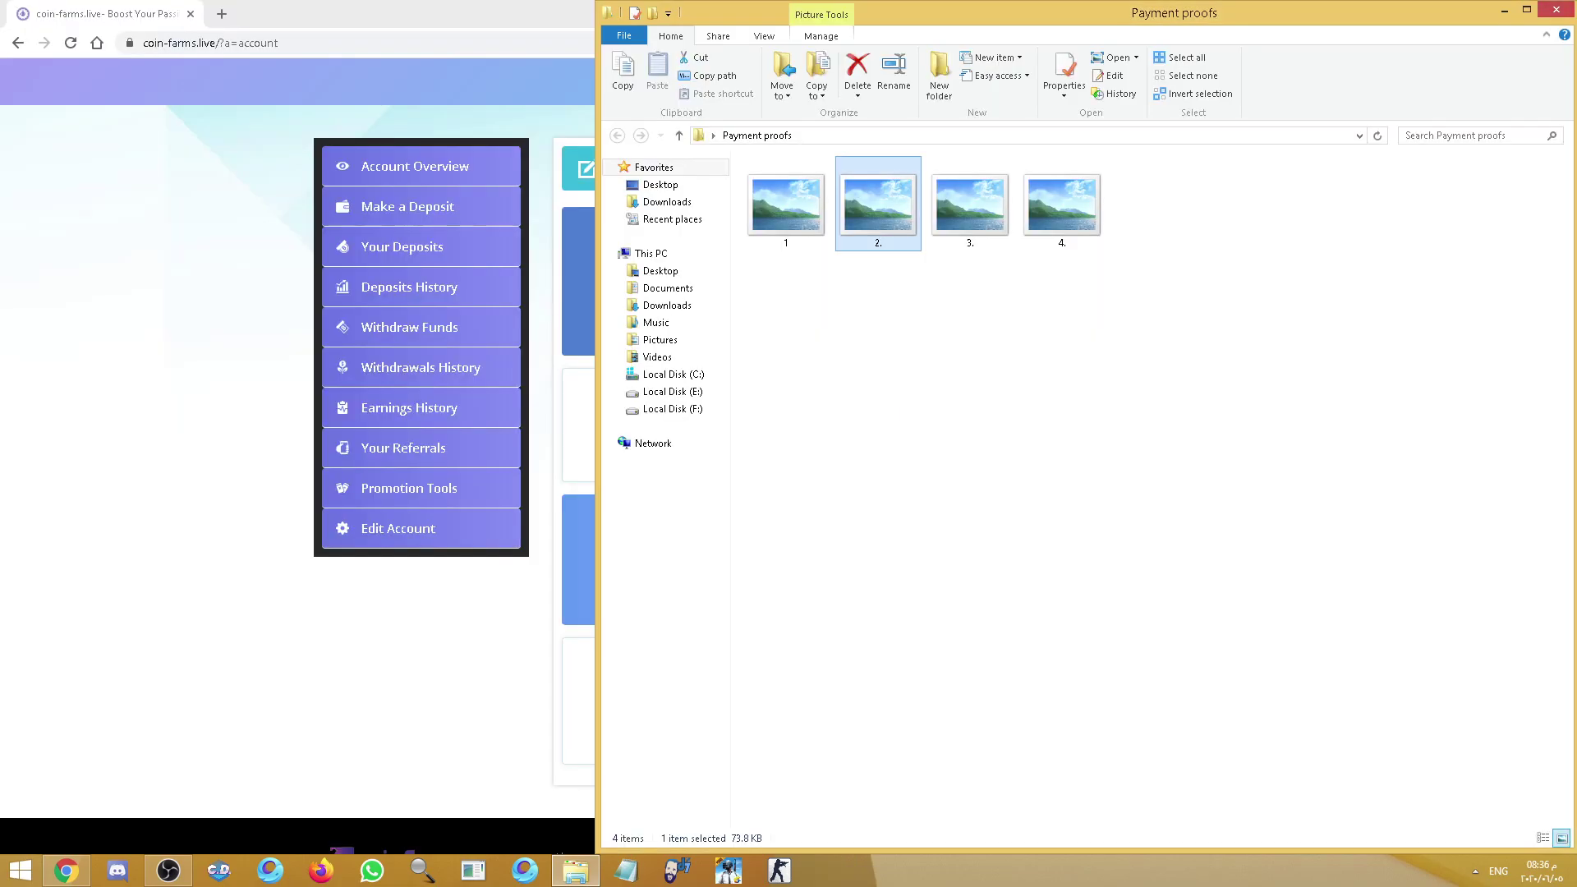
View images 3 and 4 from the Payment proofs folder, closing each after viewing
{"action": "double_click", "coordinate": [968, 202]}
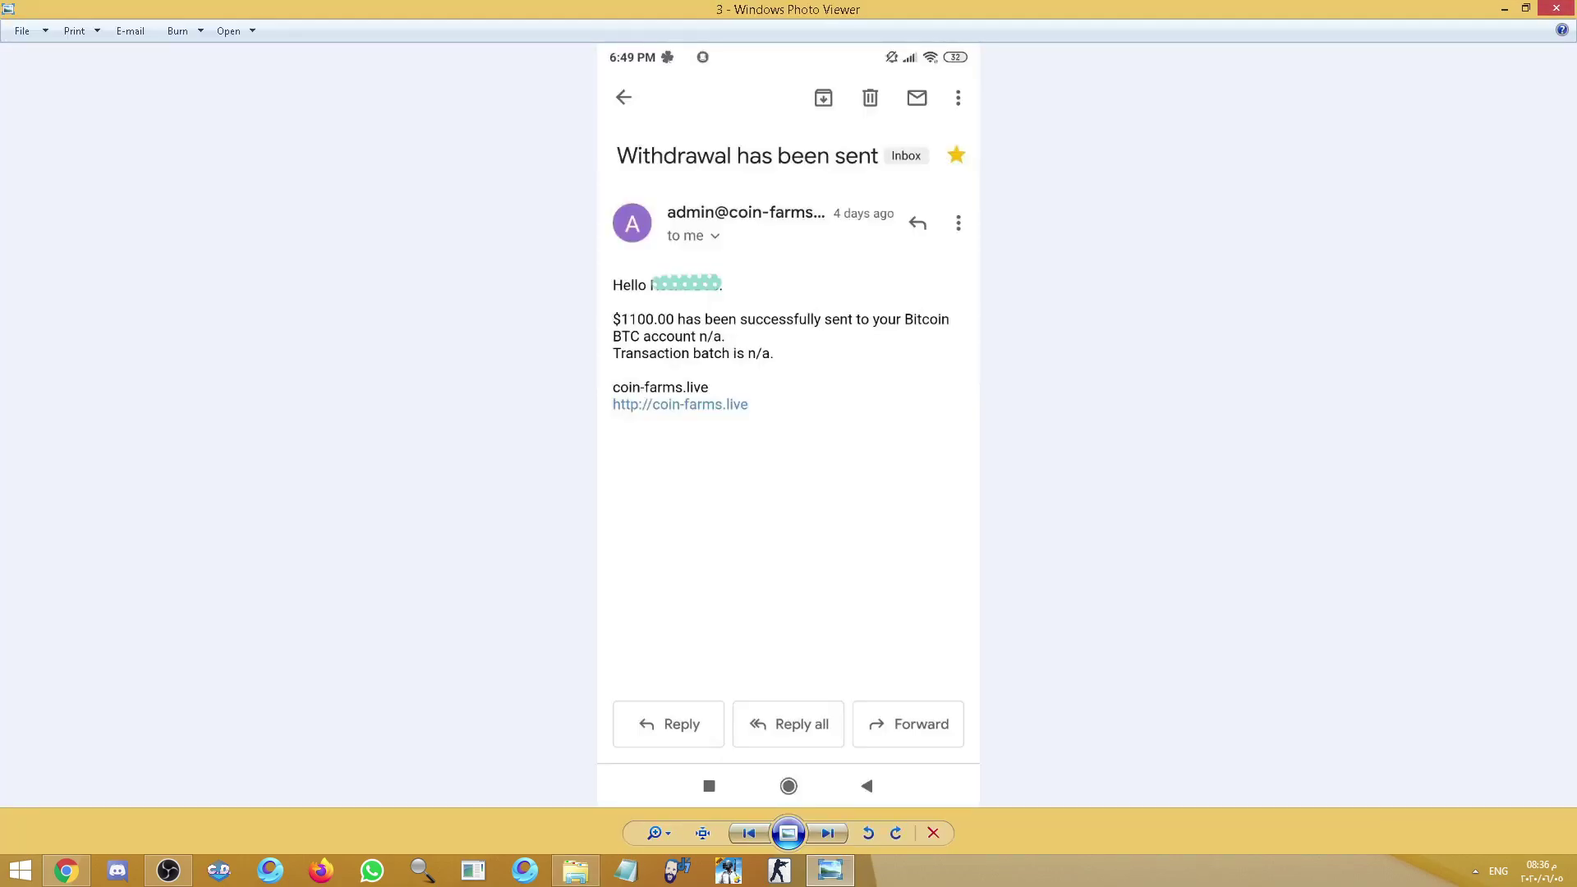
{"action": "left_click", "coordinate": [1556, 8]}
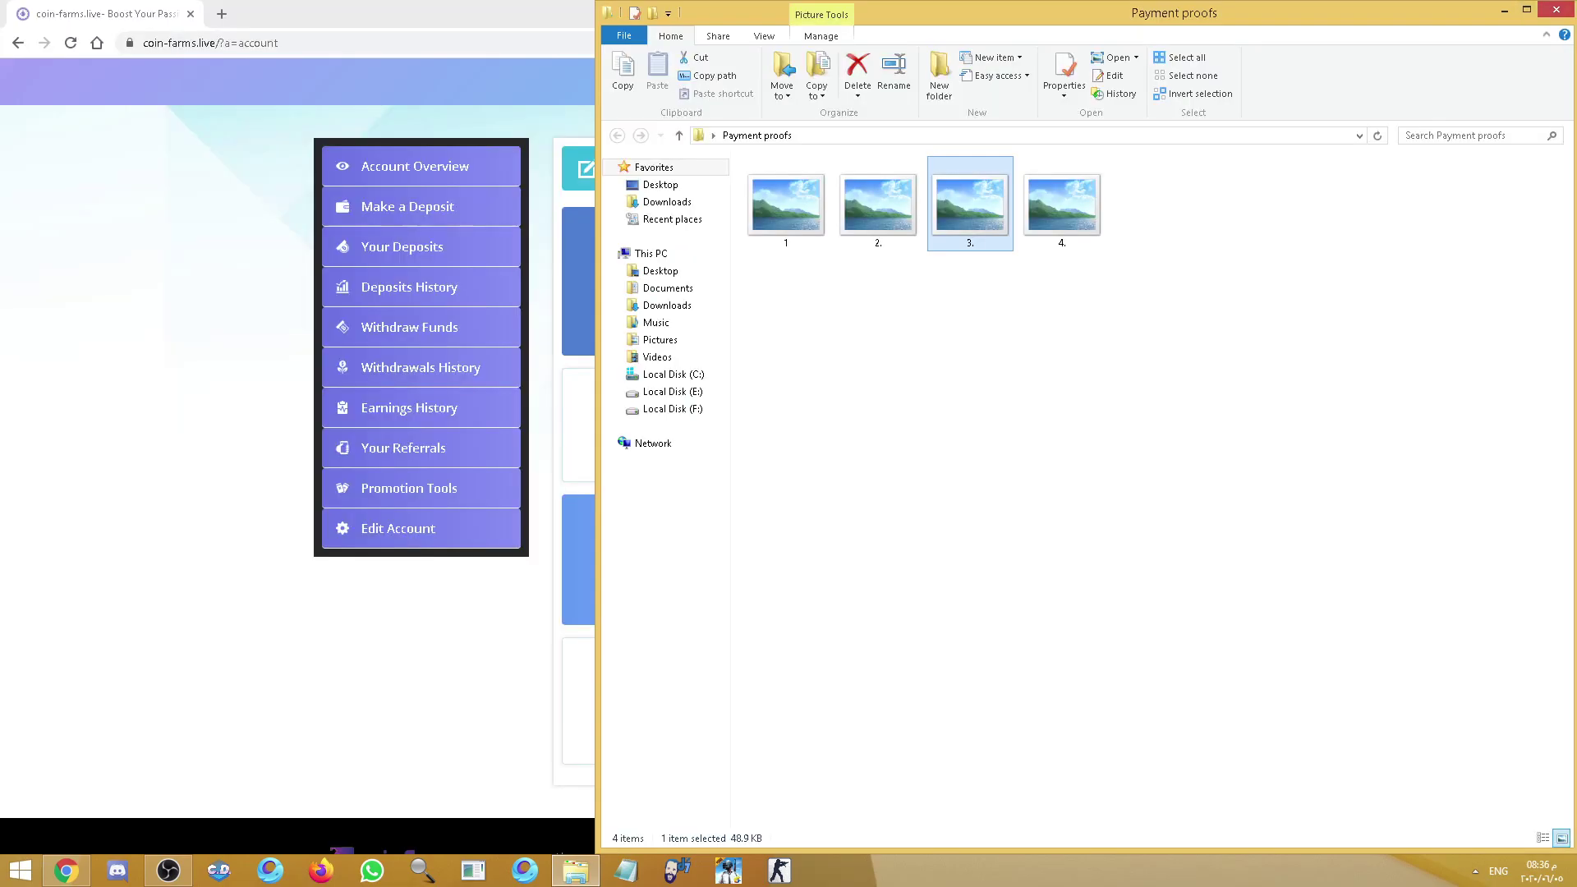
{"action": "double_click", "coordinate": [1063, 201]}
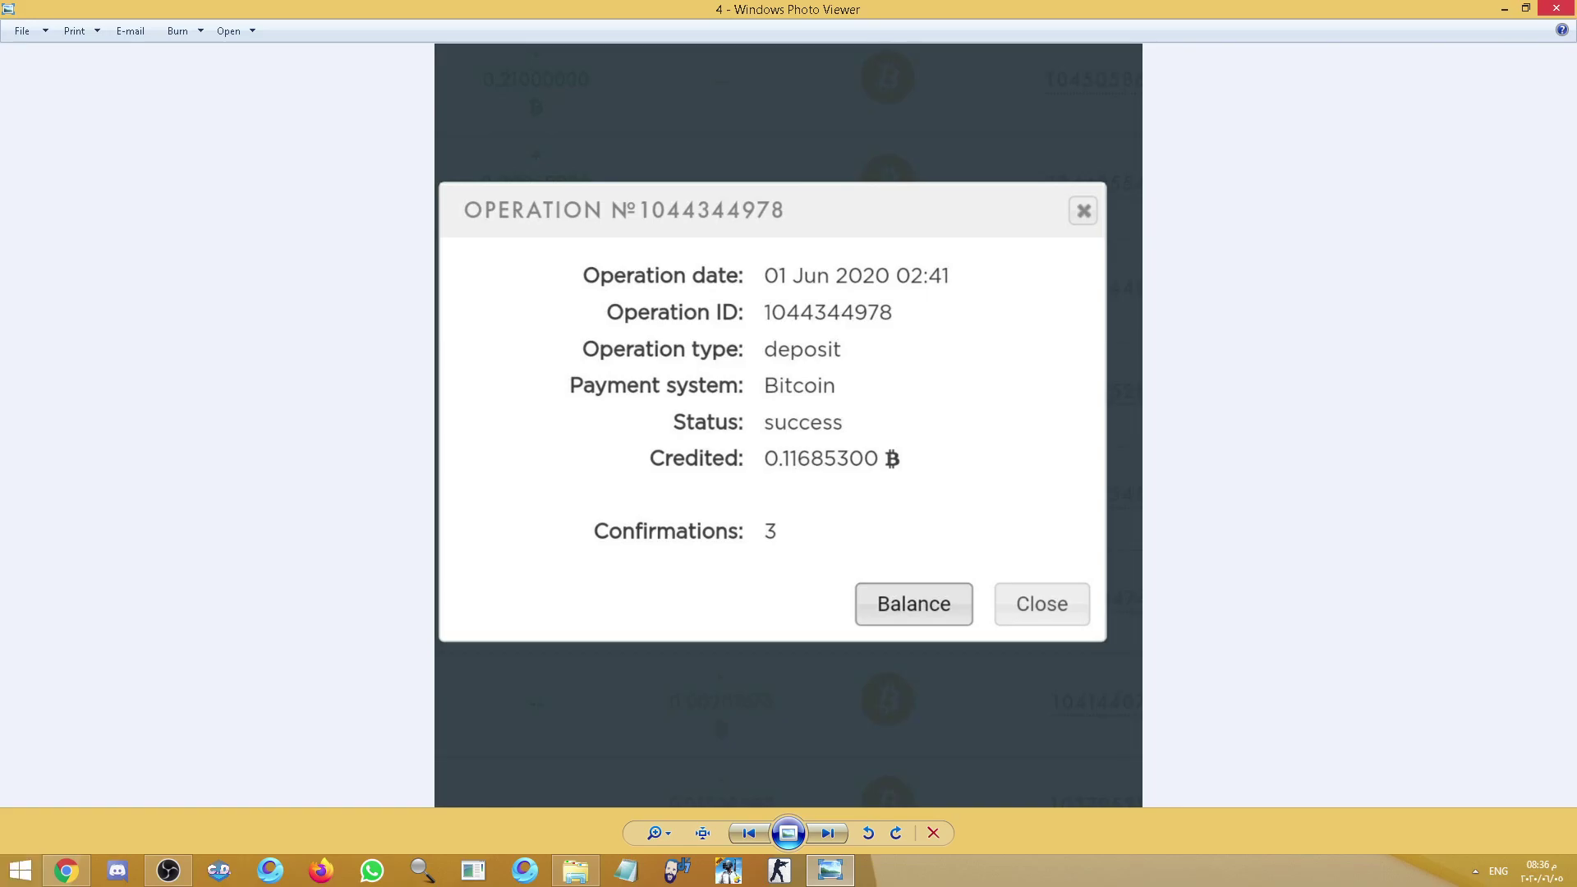
{"action": "left_click", "coordinate": [1557, 8]}
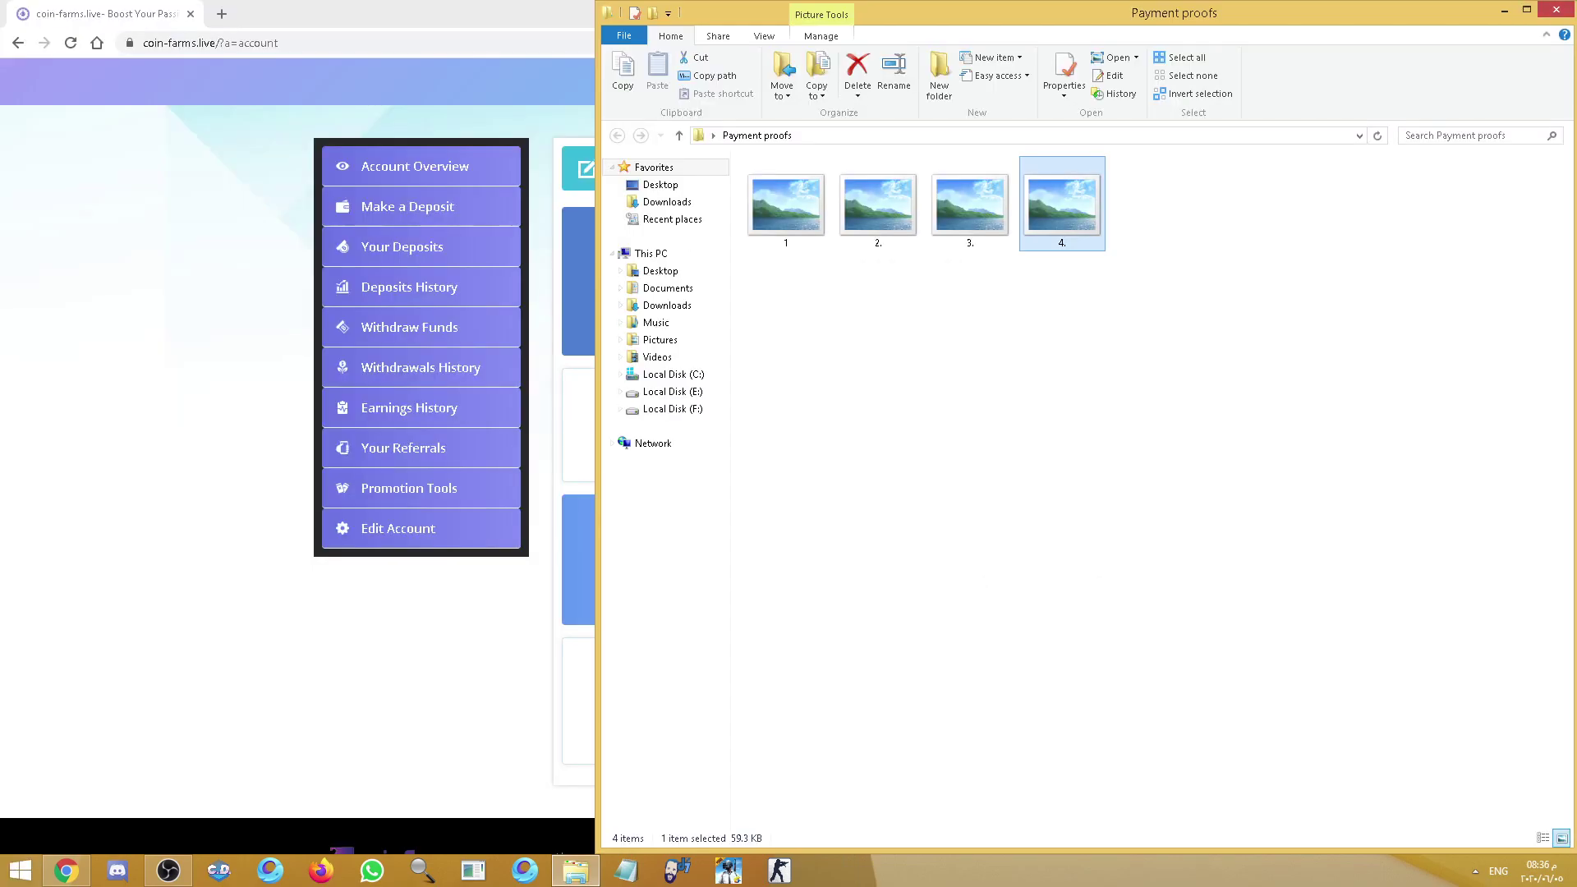